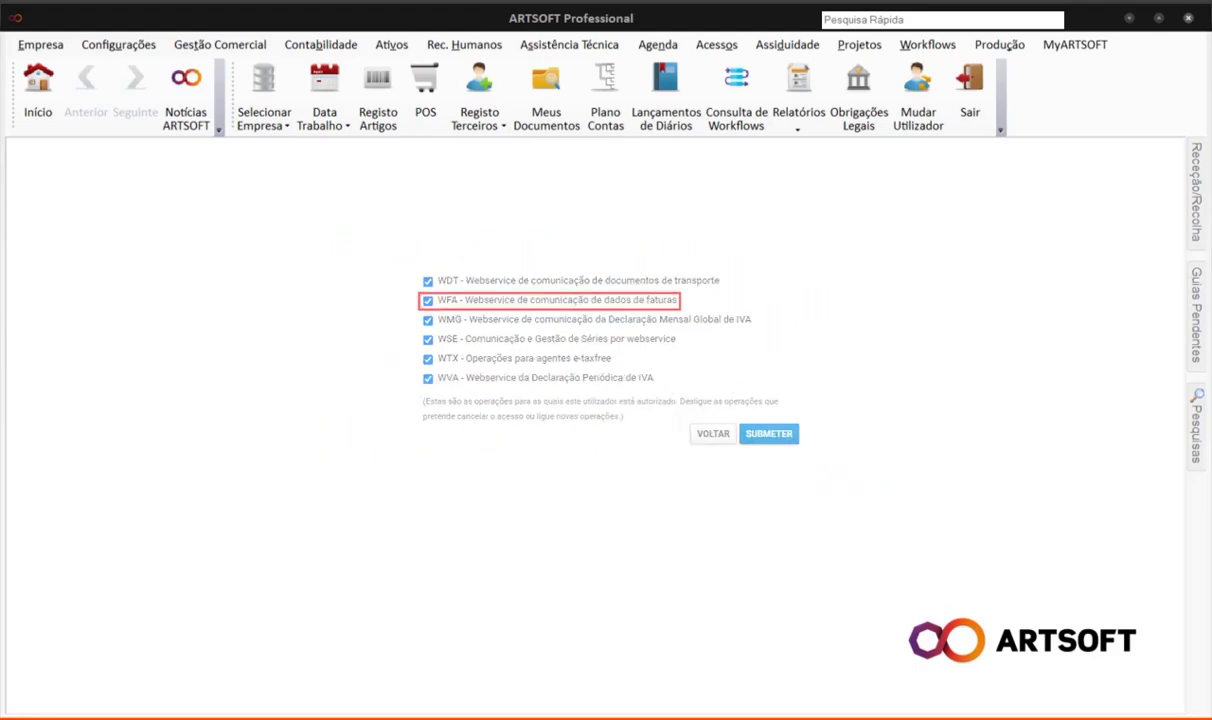
Test the AT credentials connection in the ADMIN user's company configuration in the user register, and close the register
{"action": "left_click", "coordinate": [56, 48]}
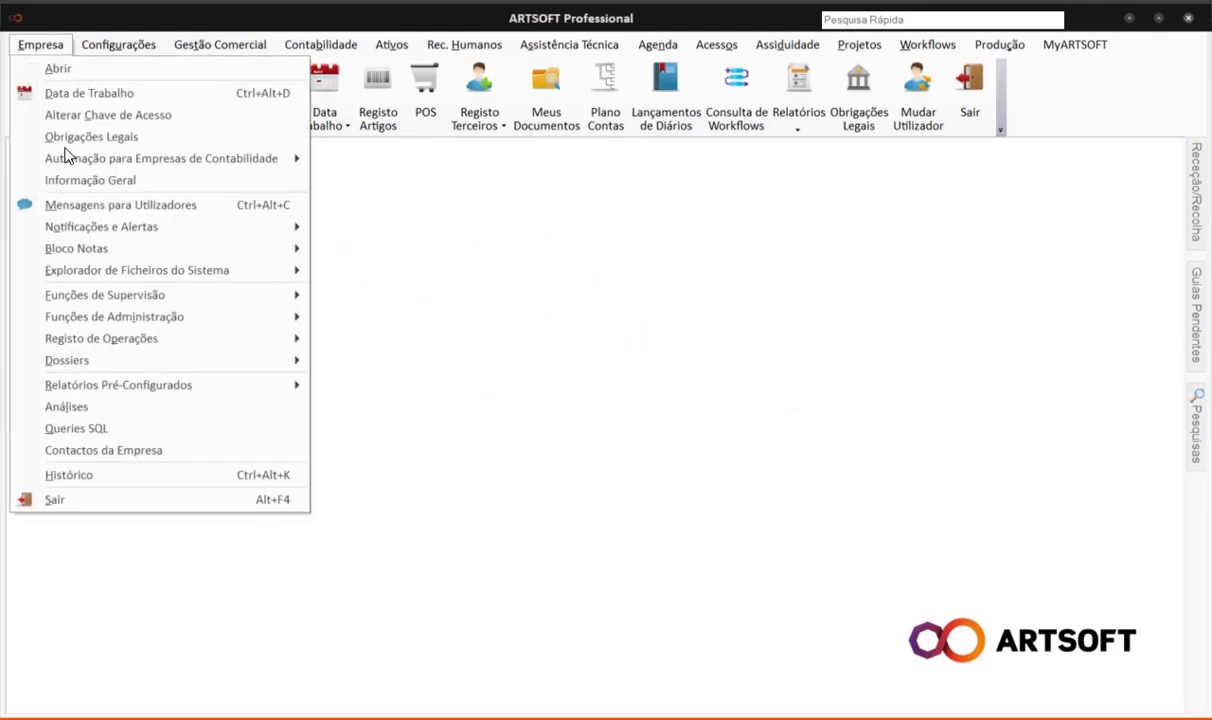
{"action": "mouse_move", "coordinate": [150, 294]}
{"action": "mouse_move", "coordinate": [370, 298]}
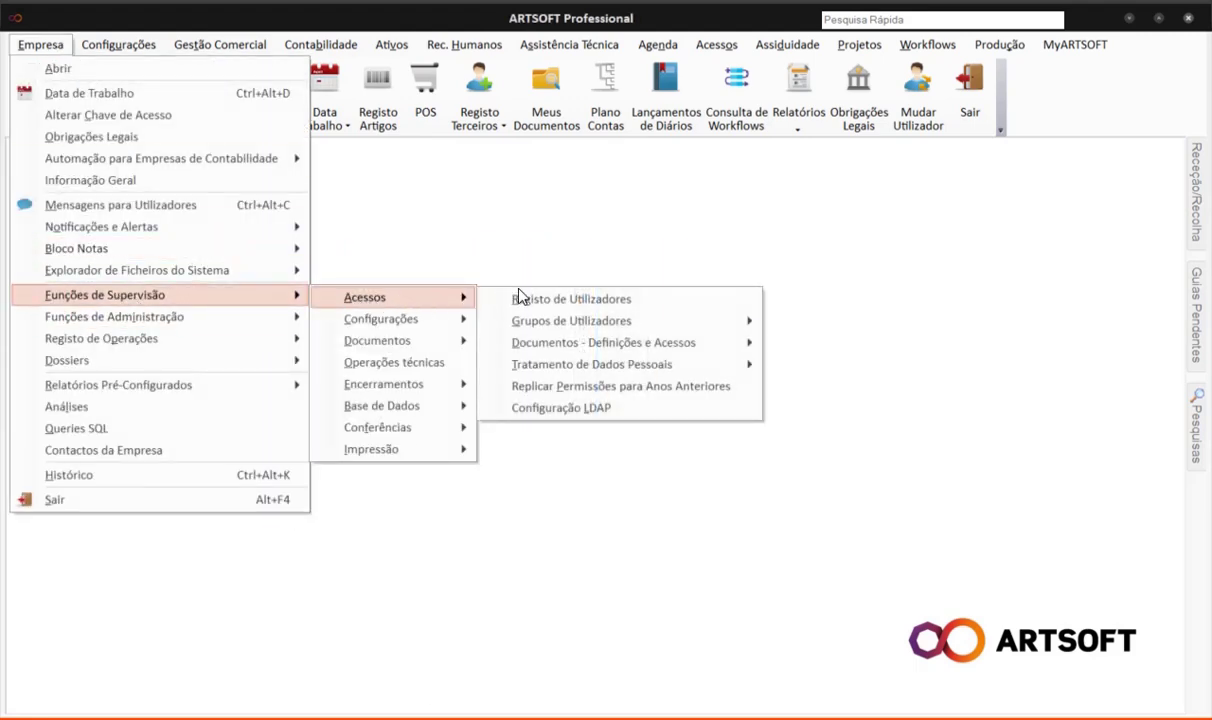
{"action": "left_click", "coordinate": [520, 299]}
{"action": "left_click", "coordinate": [75, 183]}
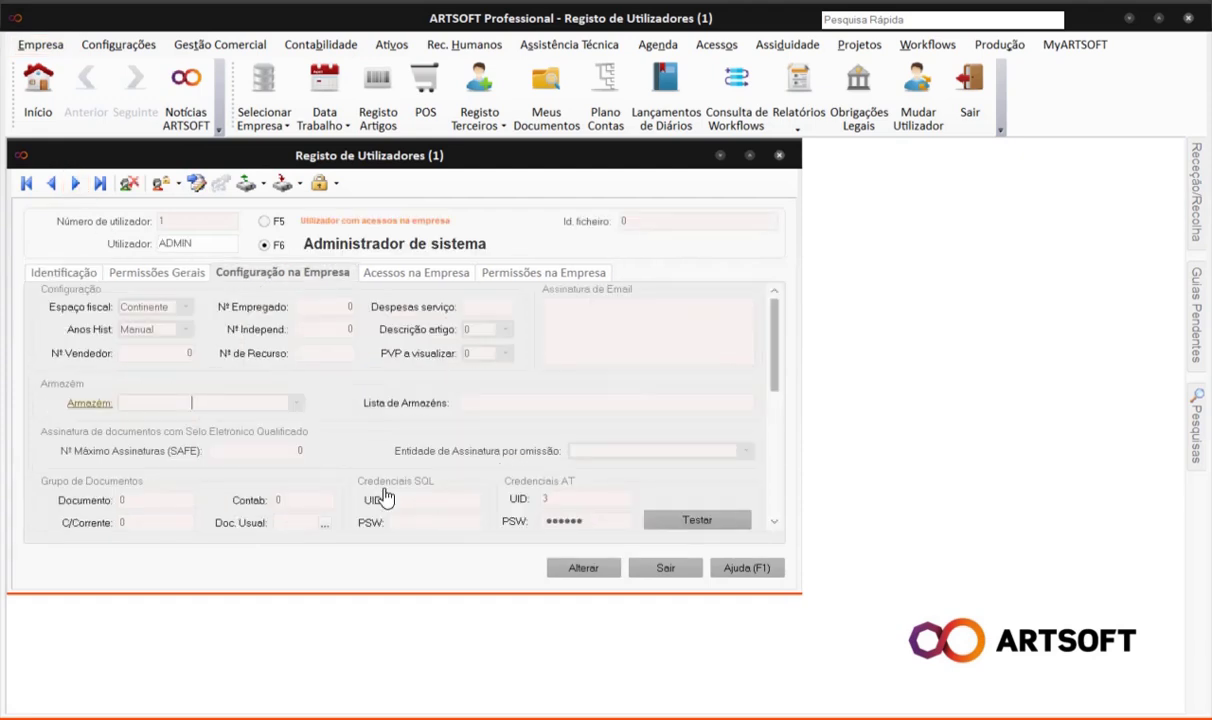
{"action": "scroll", "coordinate": [513, 525], "scroll_direction": "down", "scroll_amount": 2}
{"action": "scroll", "coordinate": [513, 525], "scroll_direction": "up", "scroll_amount": 1}
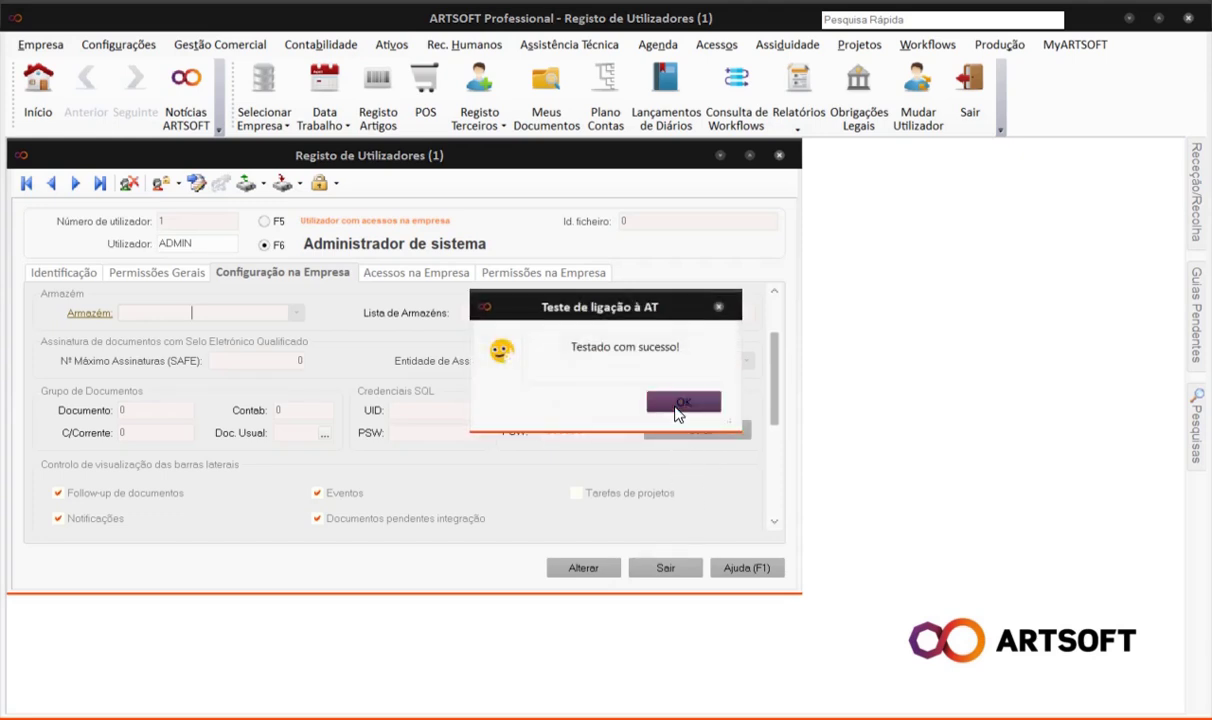
{"action": "left_click", "coordinate": [677, 410]}
{"action": "left_click", "coordinate": [665, 568]}
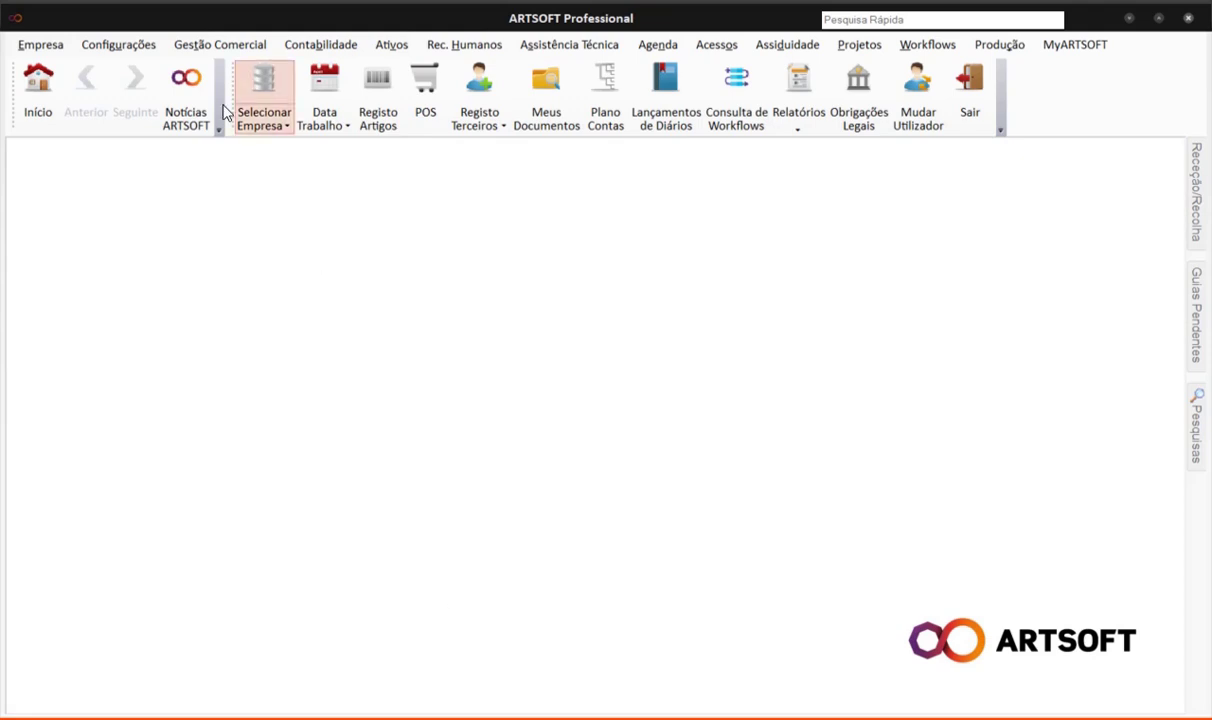
Check the webservice communication start date (field 35) in the company's SAF-T data, and leave the configuration without saving
{"action": "left_click", "coordinate": [118, 44]}
{"action": "left_click", "coordinate": [163, 508]}
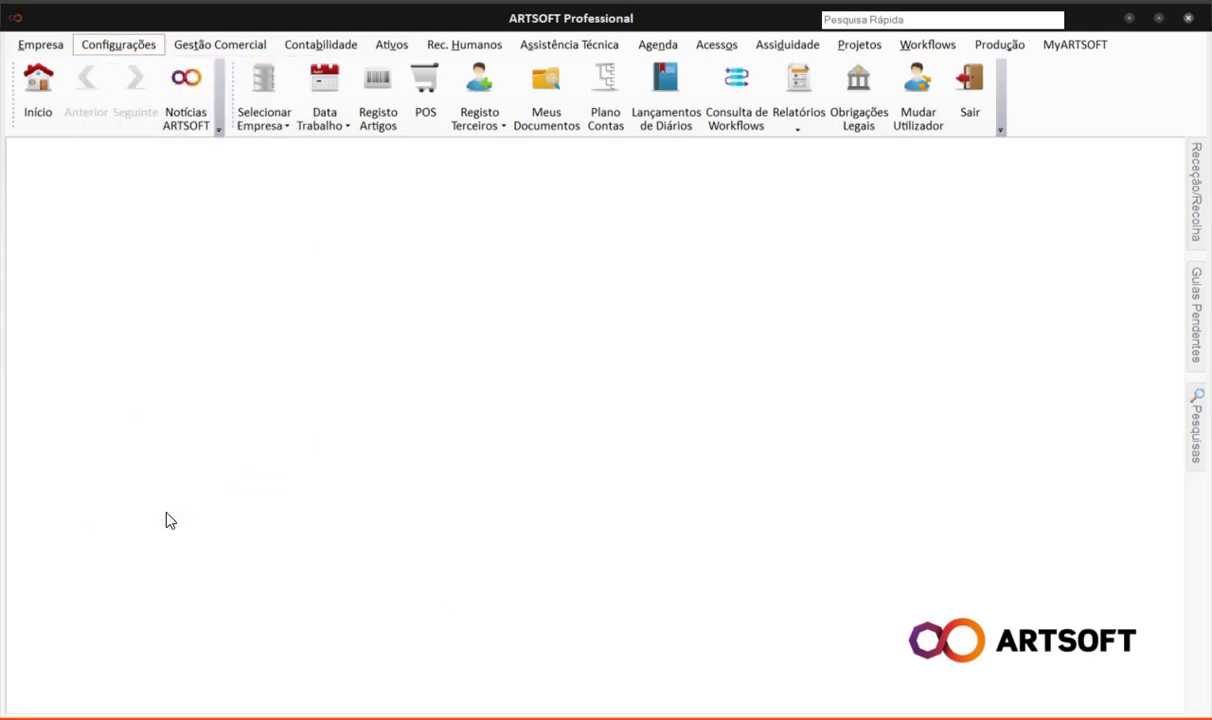
{"action": "left_click", "coordinate": [286, 101]}
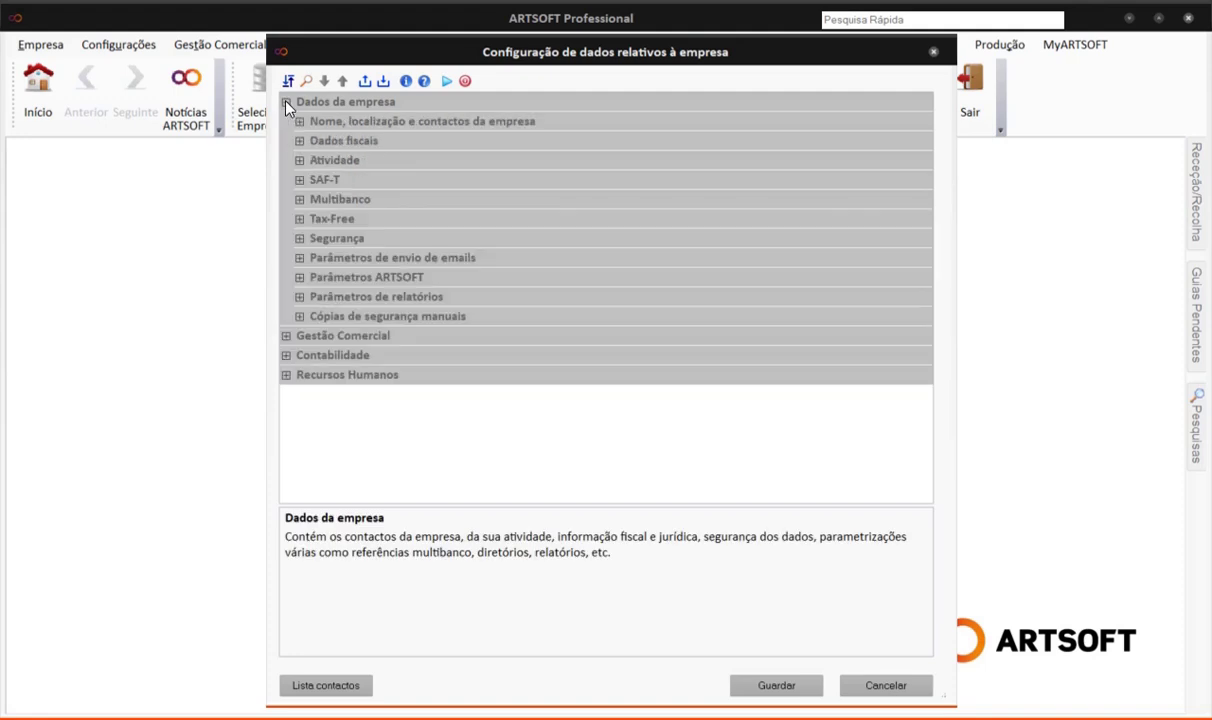
{"action": "left_click", "coordinate": [299, 179]}
{"action": "left_click", "coordinate": [660, 298]}
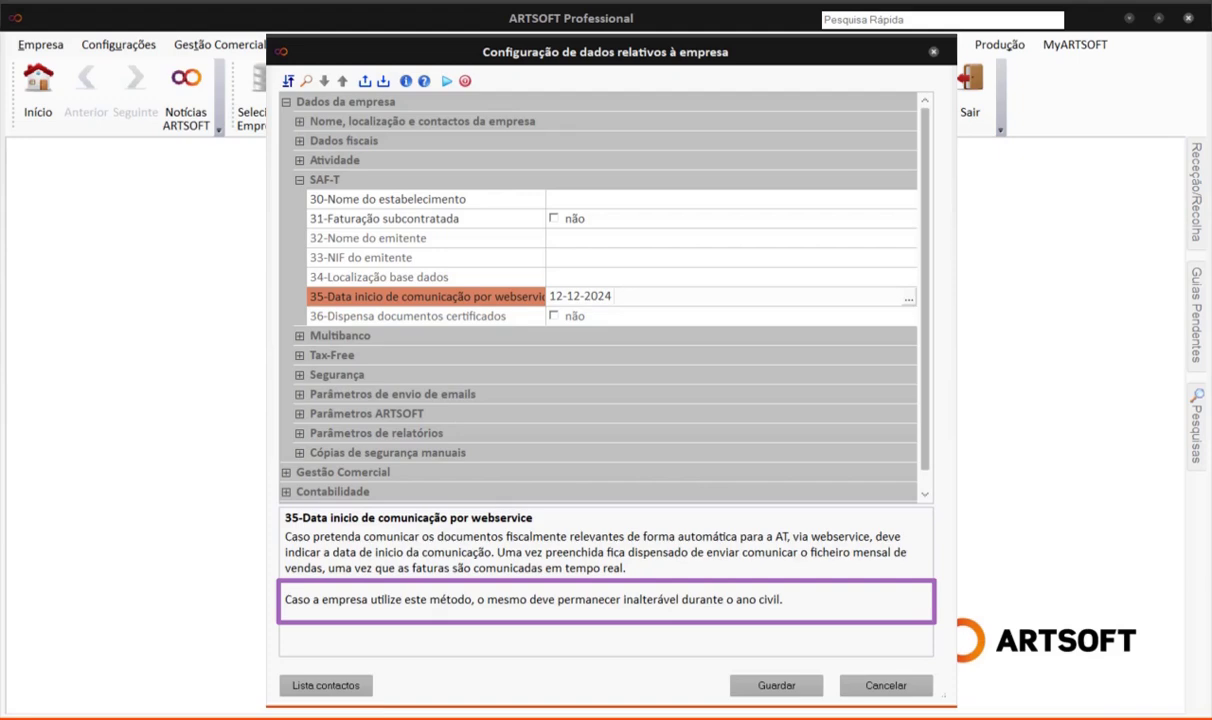
{"action": "left_click", "coordinate": [887, 686]}
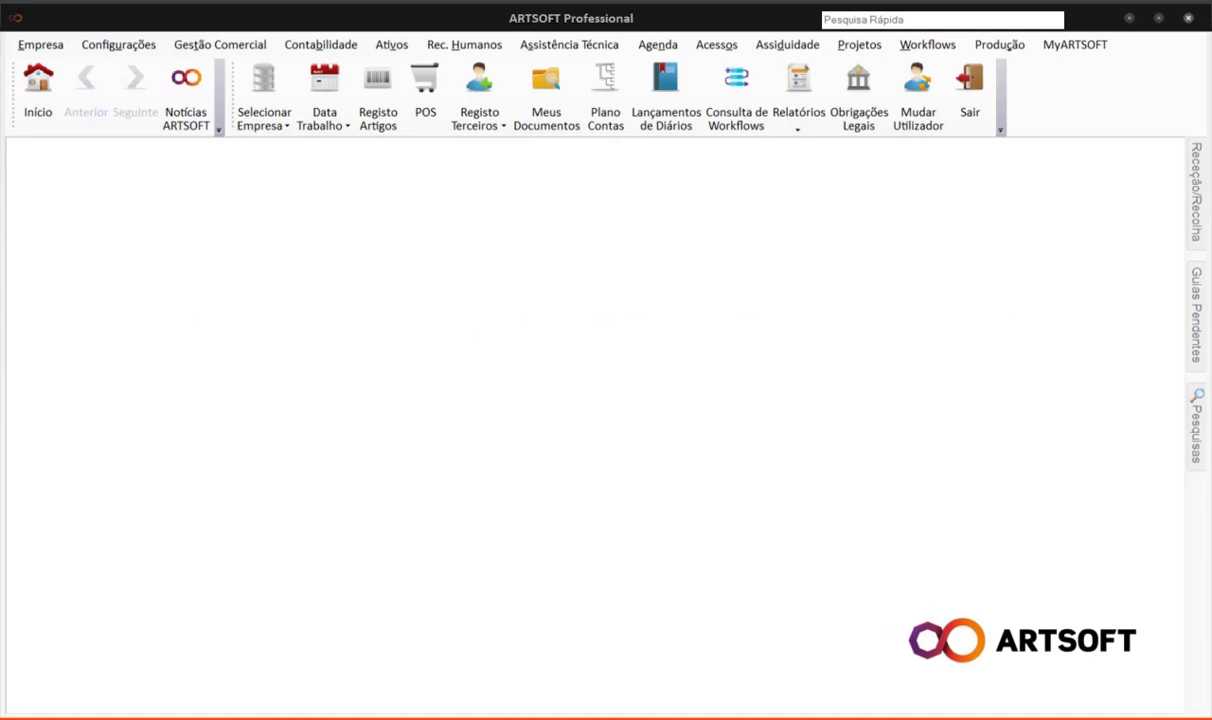
Enable 'Comunicar documentos online' in the Fiscalidade settings of the V010 Faturas document series and save the series
{"action": "left_click", "coordinate": [137, 50]}
{"action": "mouse_move", "coordinate": [140, 110]}
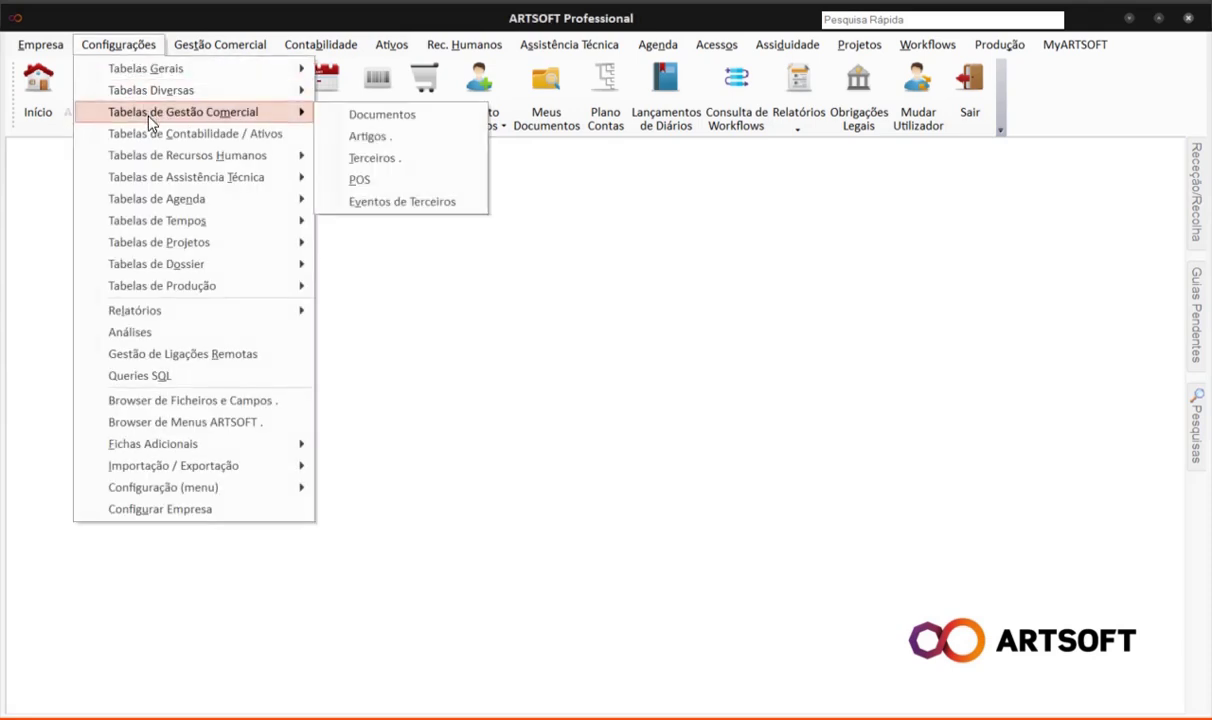
{"action": "left_click", "coordinate": [384, 116]}
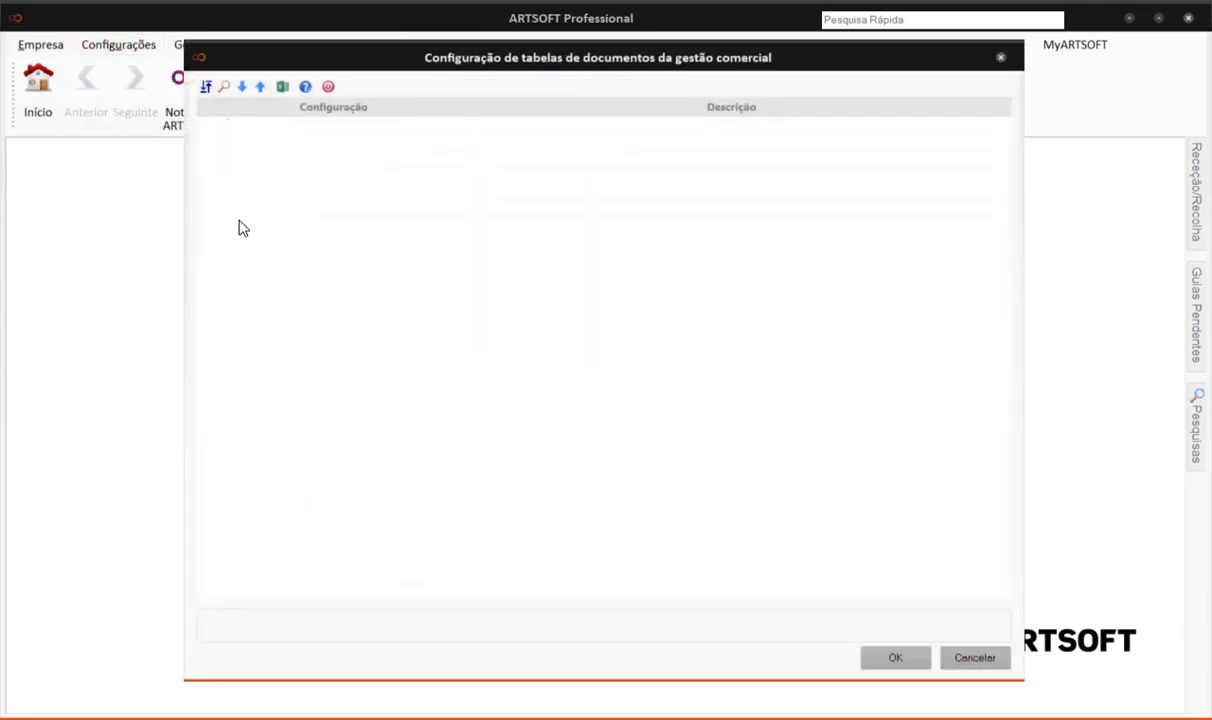
{"action": "double_click", "coordinate": [290, 159]}
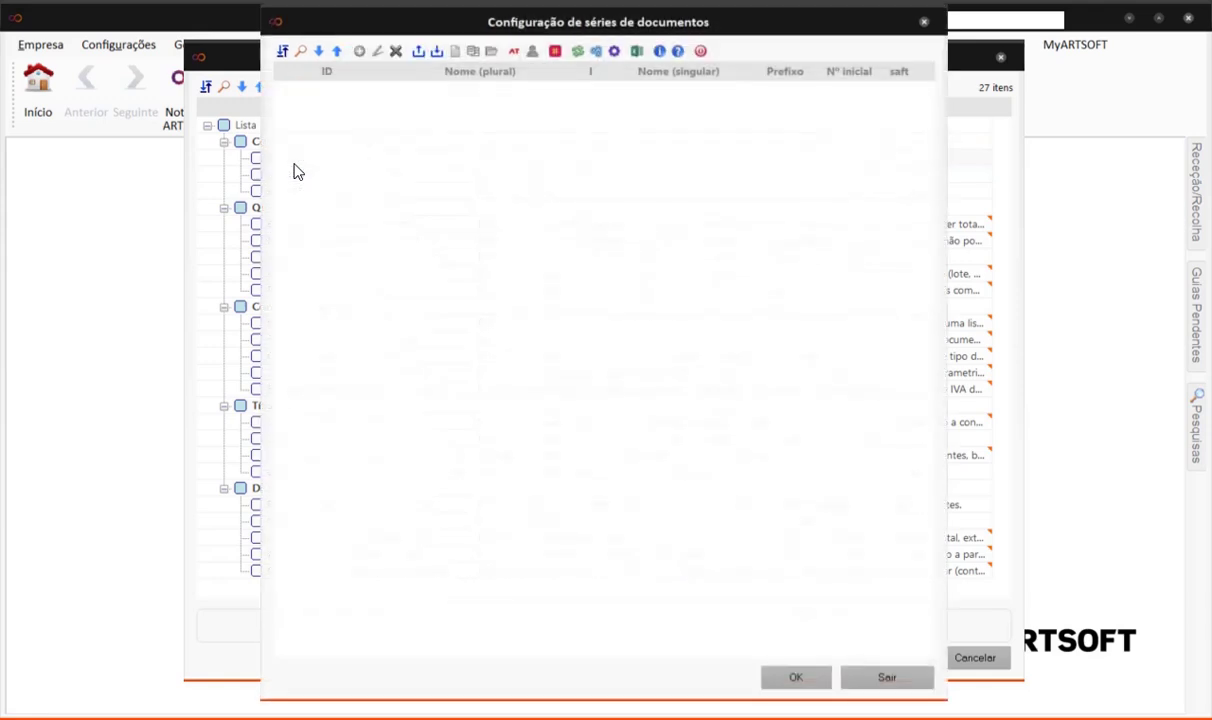
{"action": "double_click", "coordinate": [408, 205]}
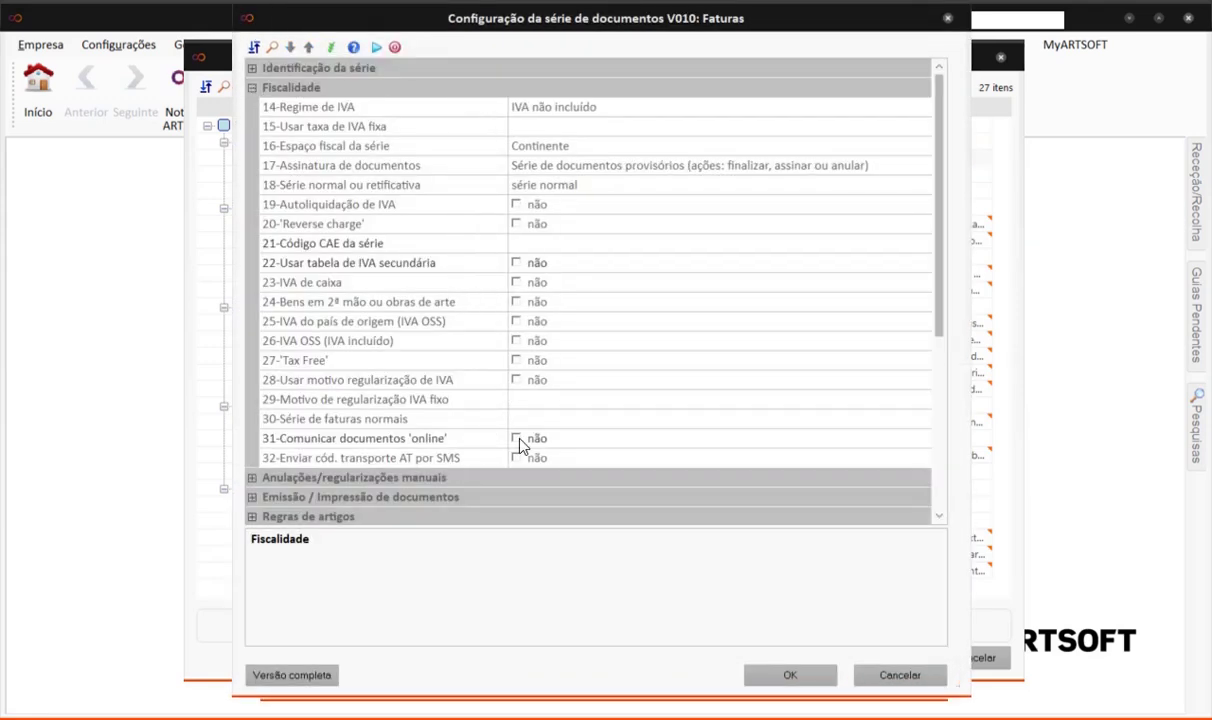
{"action": "left_click", "coordinate": [516, 440]}
{"action": "left_click", "coordinate": [516, 440]}
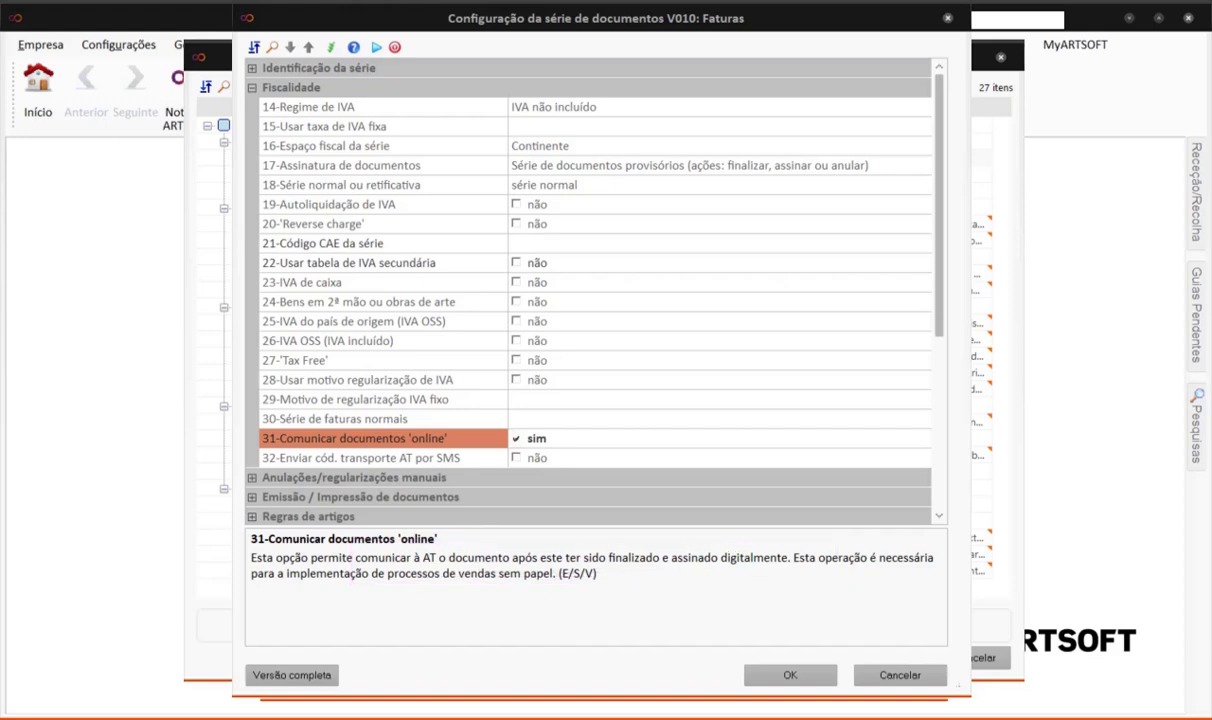
{"action": "left_click", "coordinate": [797, 680]}
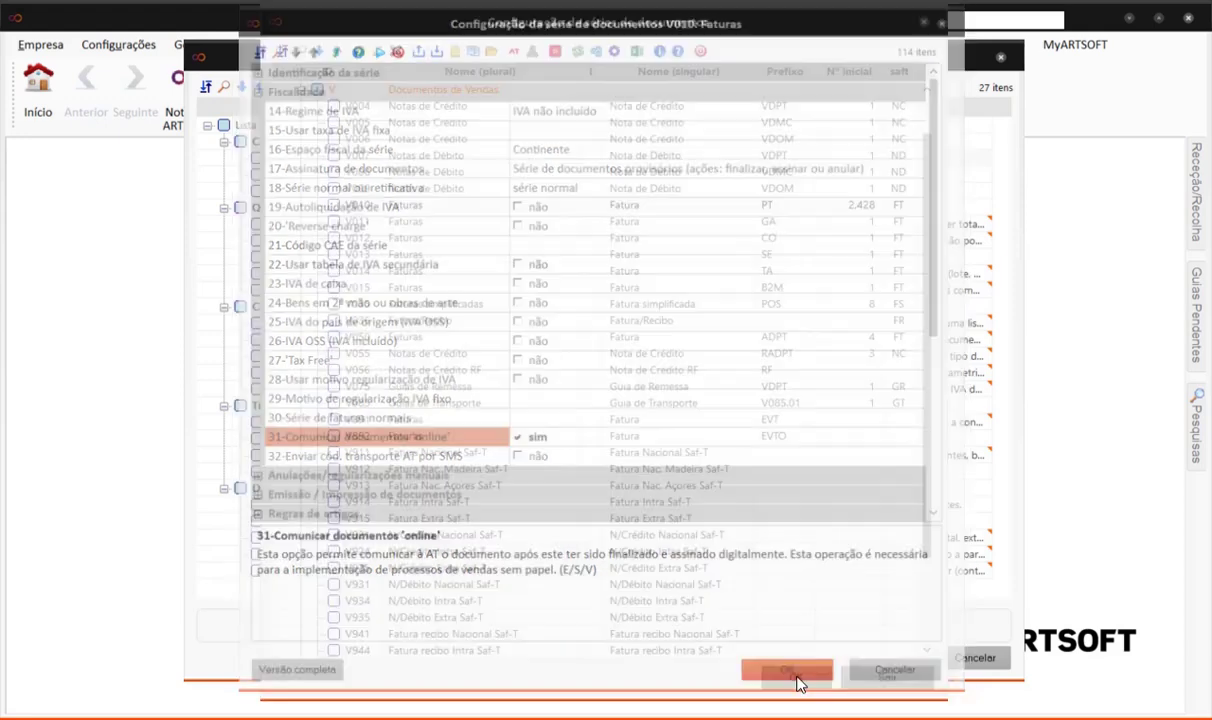
{"action": "left_click", "coordinate": [895, 684]}
{"action": "left_click", "coordinate": [976, 662]}
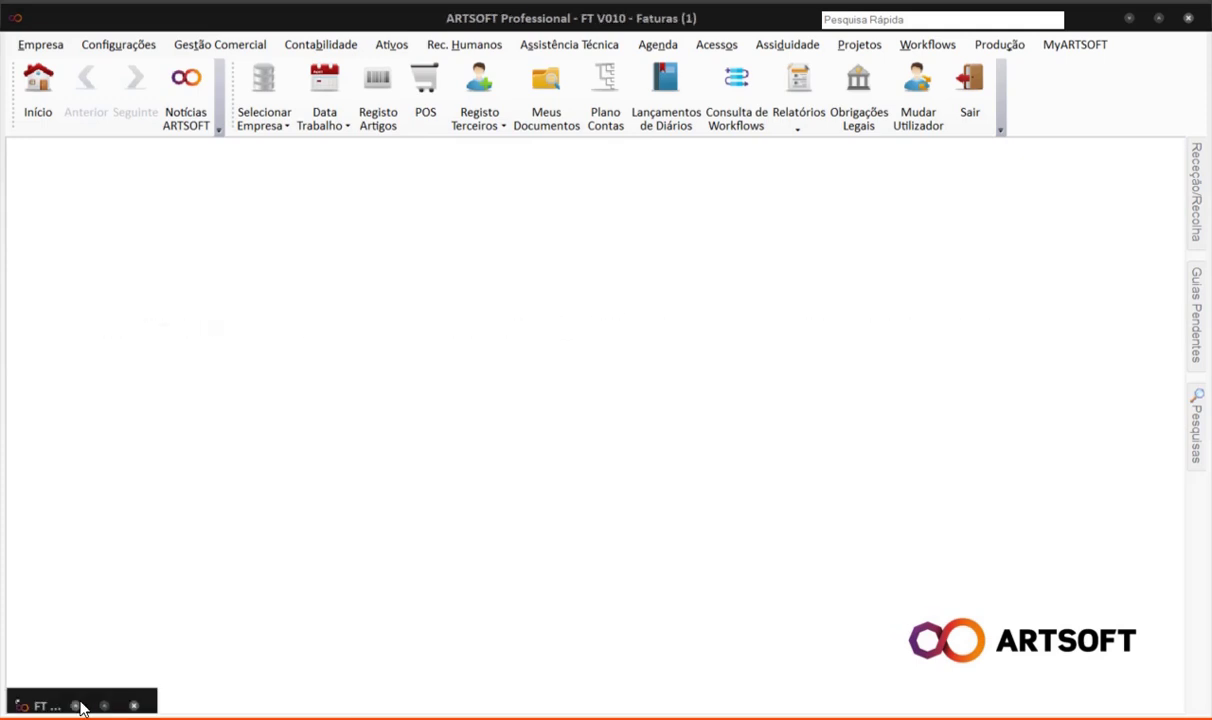
Sign the draft V010 invoice for Azeites Galo and communicate it to the Autoridade Tributária
{"action": "left_click", "coordinate": [79, 705]}
{"action": "left_click", "coordinate": [725, 566]}
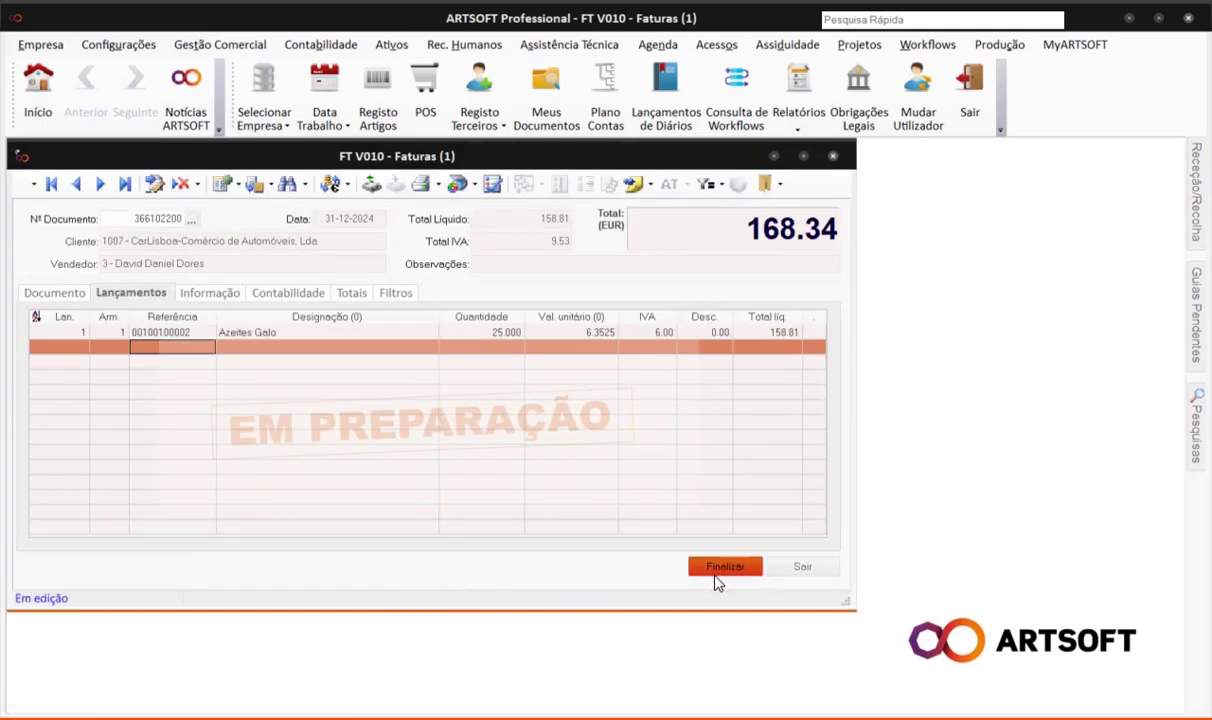
{"action": "left_click", "coordinate": [648, 566]}
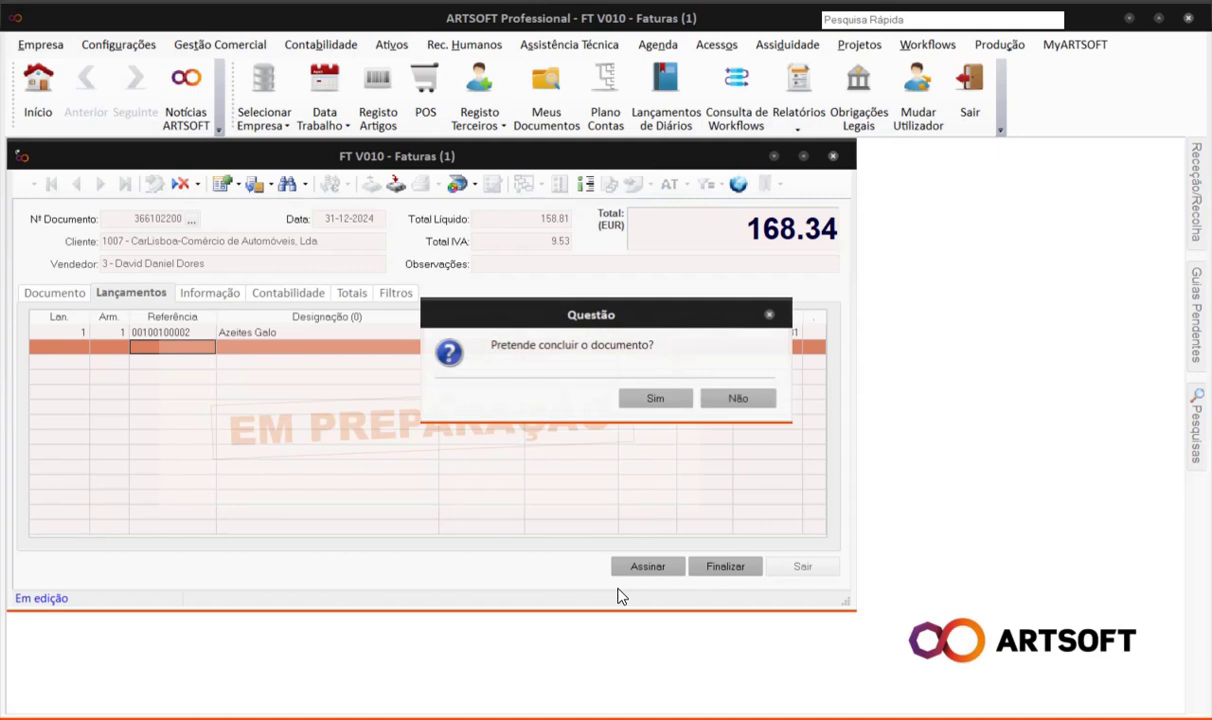
{"action": "left_click", "coordinate": [665, 398]}
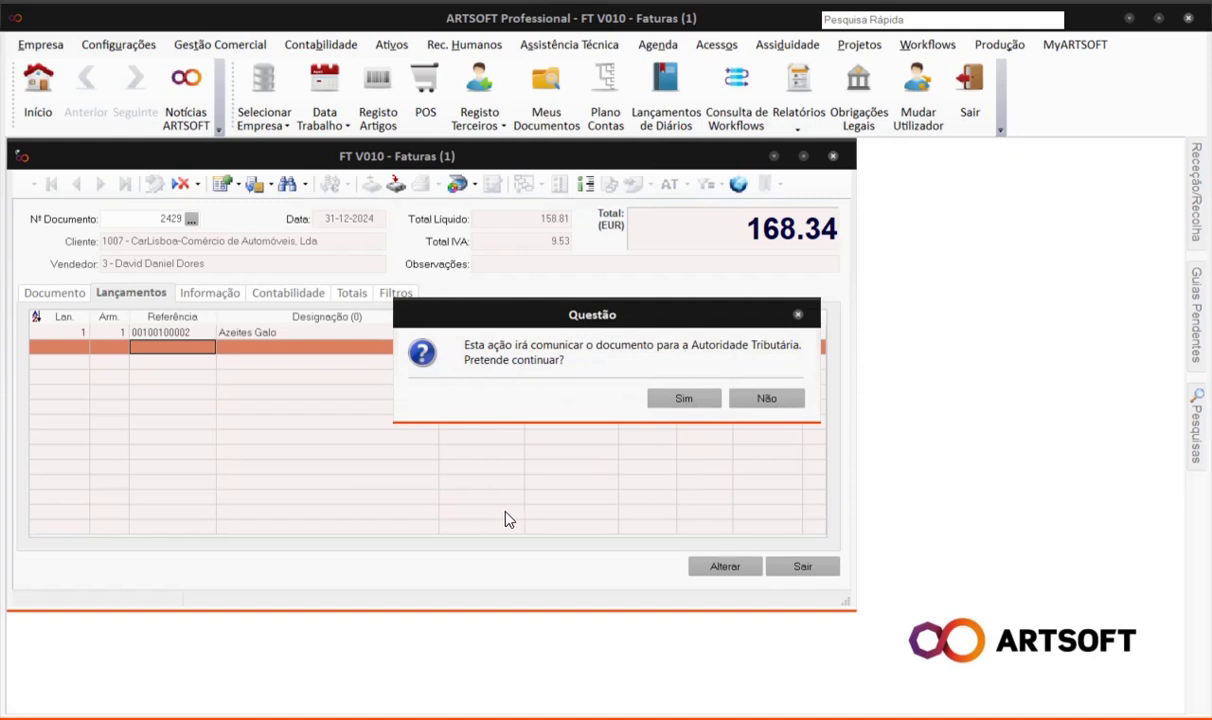
{"action": "left_click", "coordinate": [680, 400]}
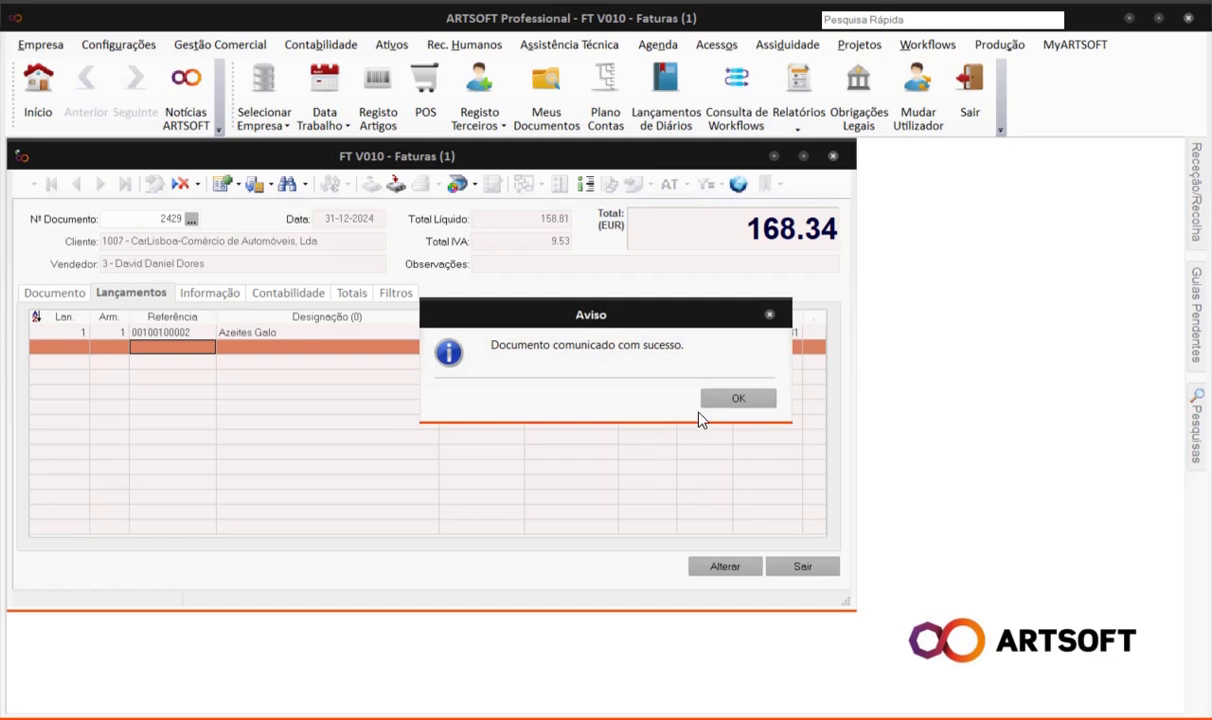
{"action": "left_click", "coordinate": [735, 399]}
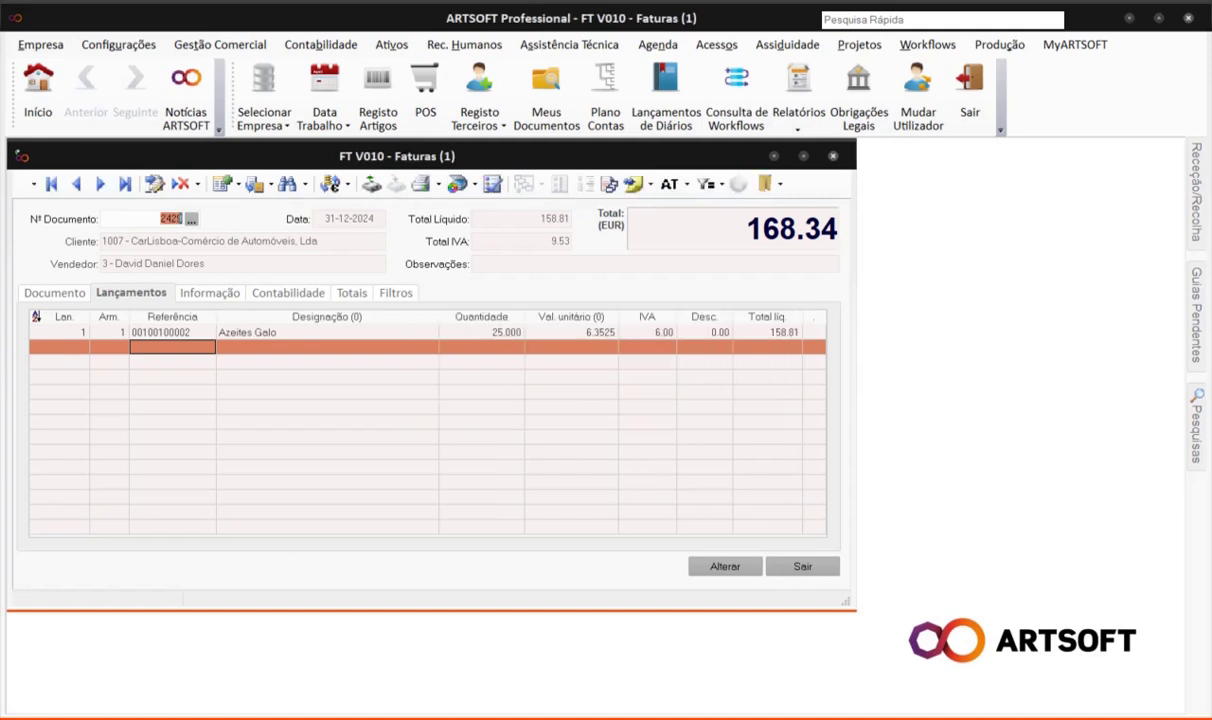
{"action": "left_click", "coordinate": [833, 157]}
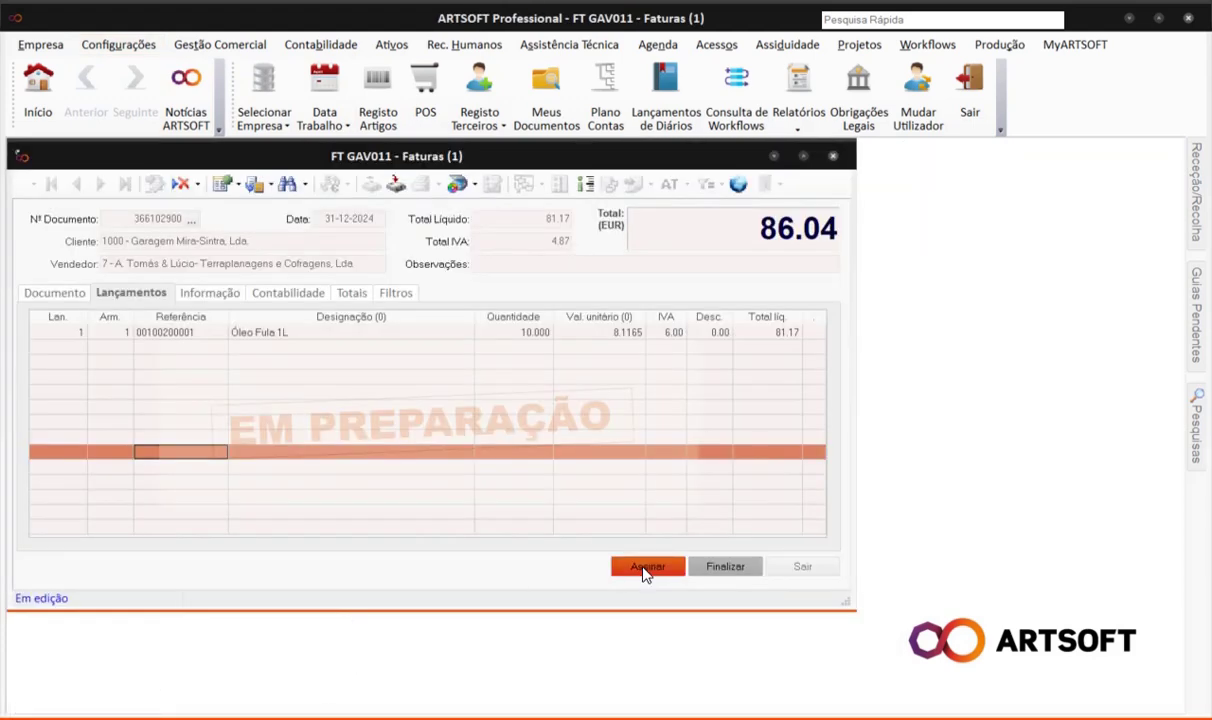
Sign the draft GAV011 invoice for Óleo Fula 1L and submit it manually to the Autoridade Tributária
{"action": "left_click", "coordinate": [644, 569]}
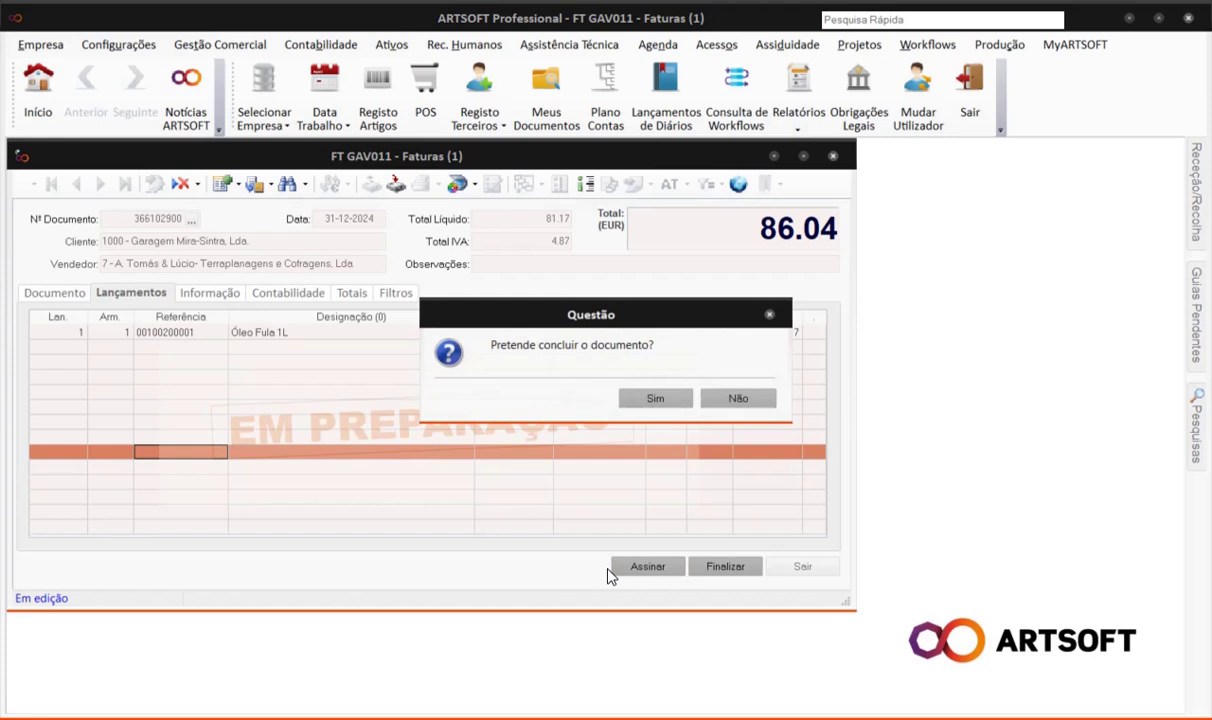
{"action": "left_click", "coordinate": [653, 399]}
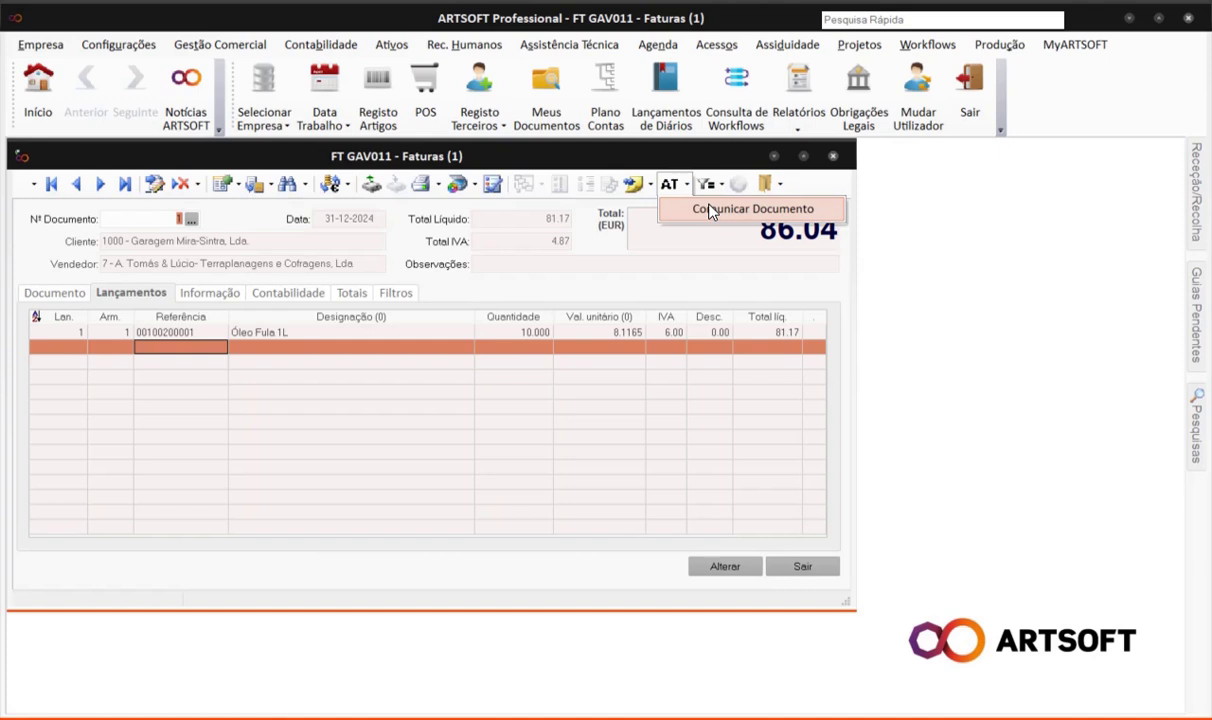
{"action": "left_click", "coordinate": [709, 210]}
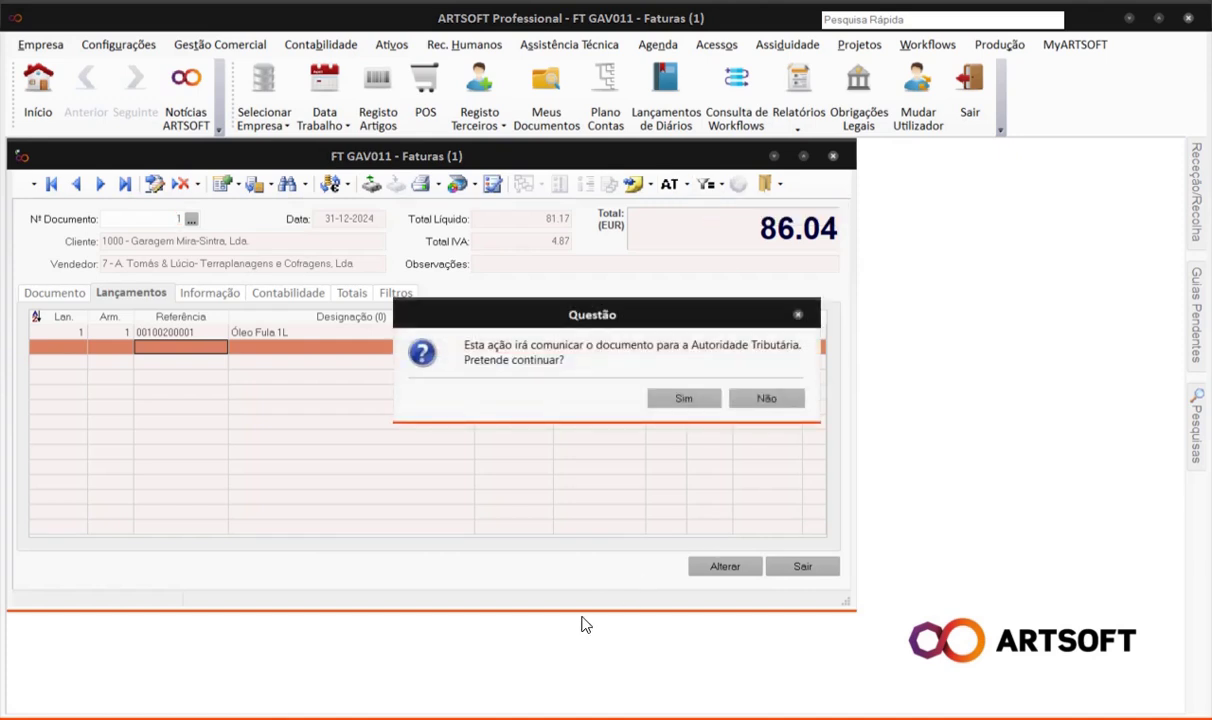
{"action": "left_click", "coordinate": [690, 401]}
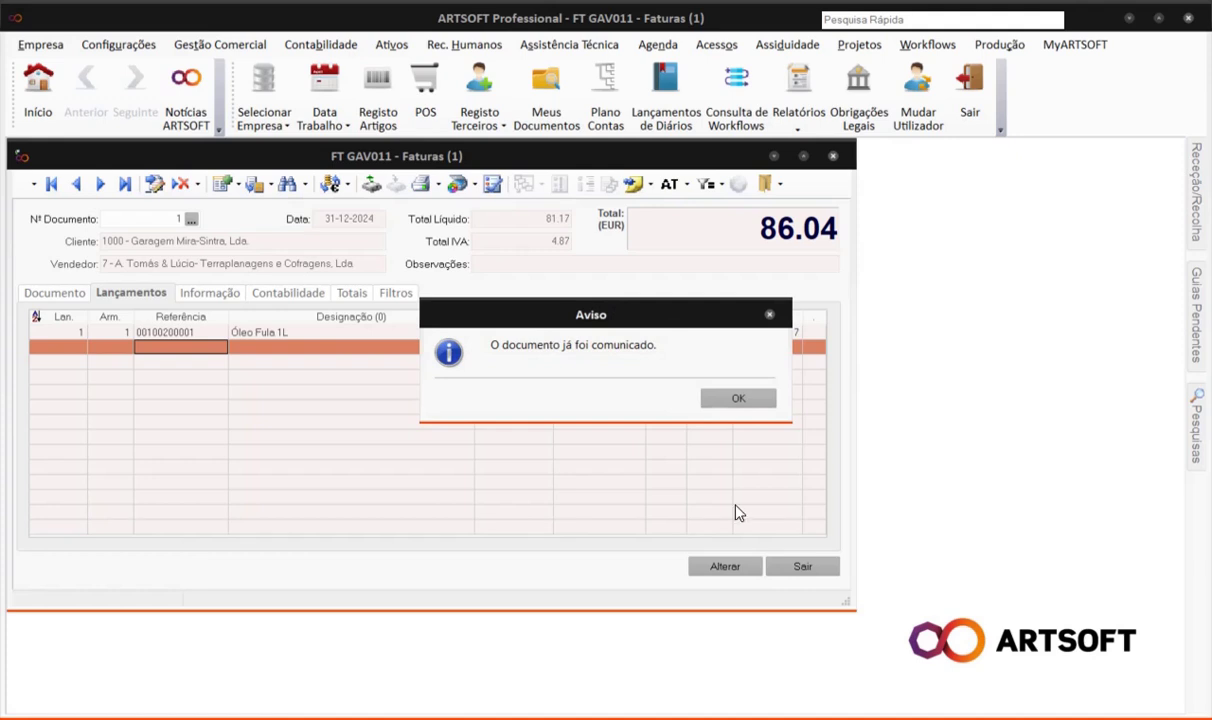
{"action": "left_click", "coordinate": [740, 400]}
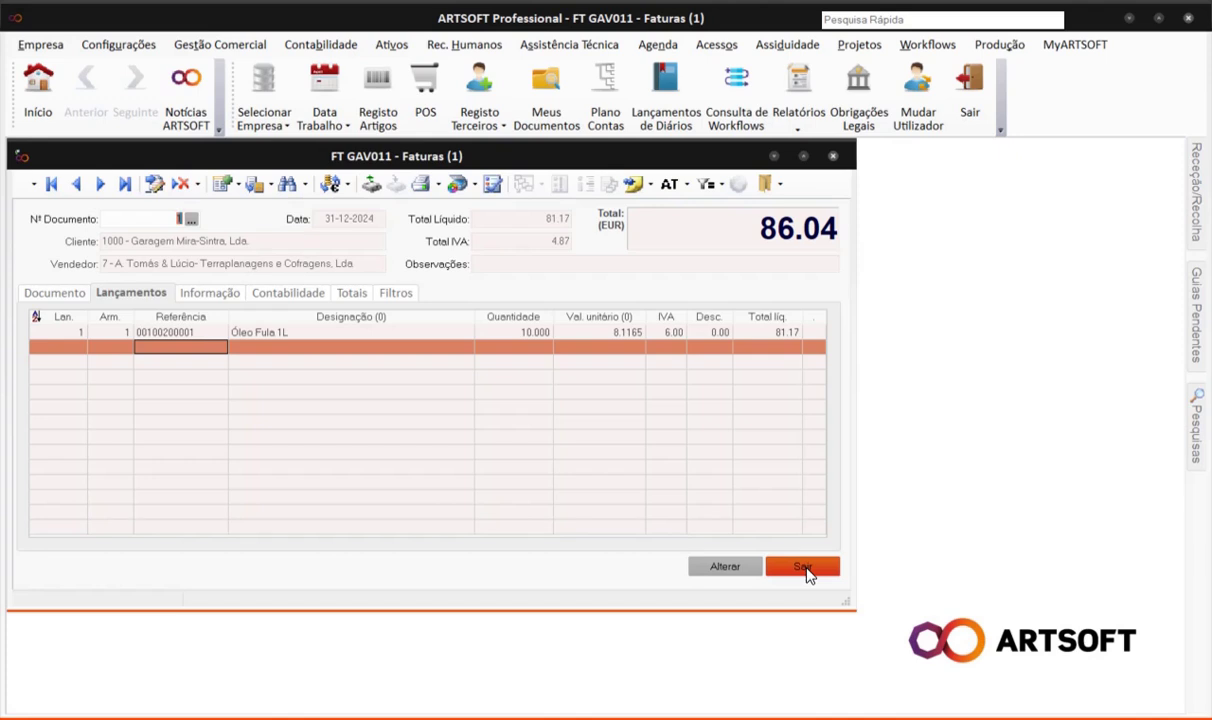
{"action": "left_click", "coordinate": [804, 568]}
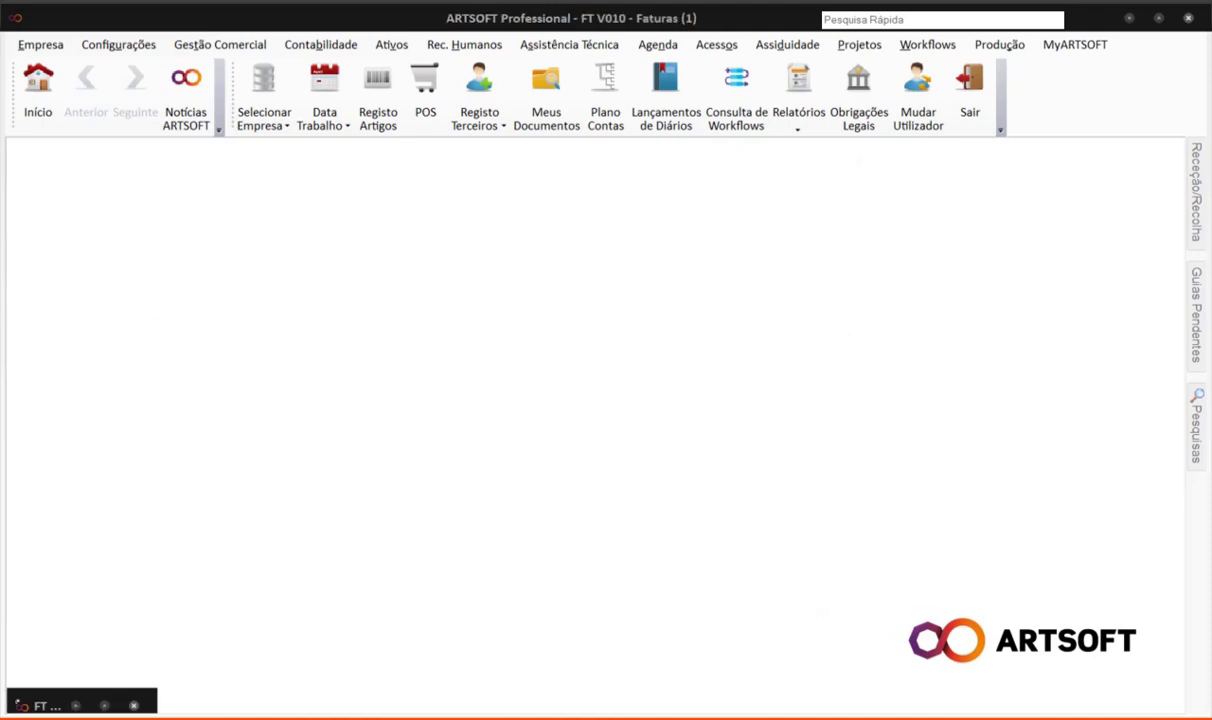
Reopen the V010 invoice and void it with the reason 'Erro involuntário'
{"action": "left_click", "coordinate": [75, 705]}
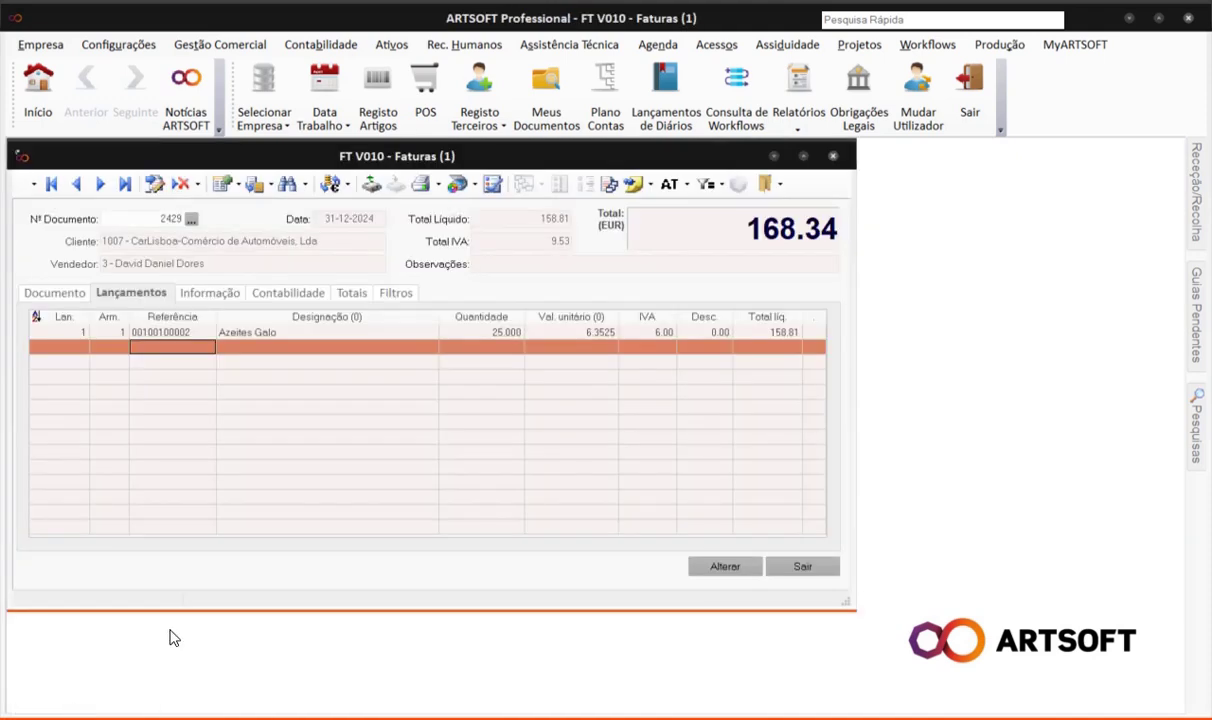
{"action": "left_click", "coordinate": [197, 186]}
{"action": "left_click", "coordinate": [201, 208]}
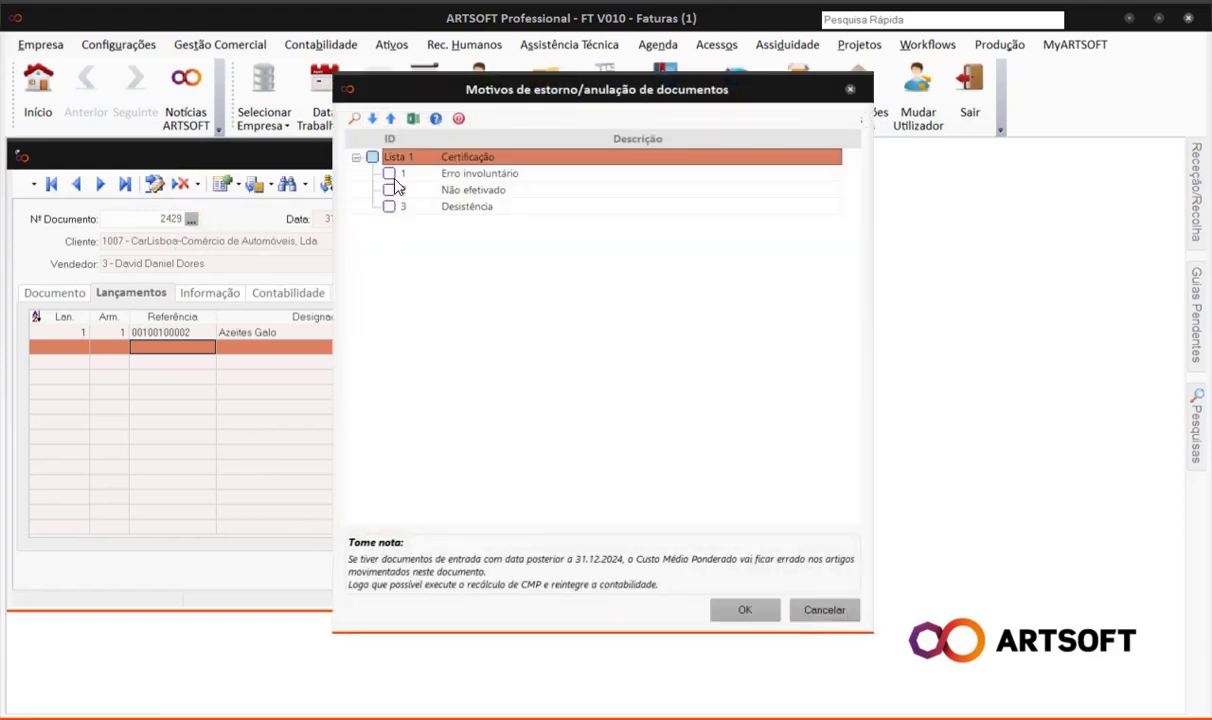
{"action": "left_click", "coordinate": [389, 174]}
{"action": "left_click", "coordinate": [741, 613]}
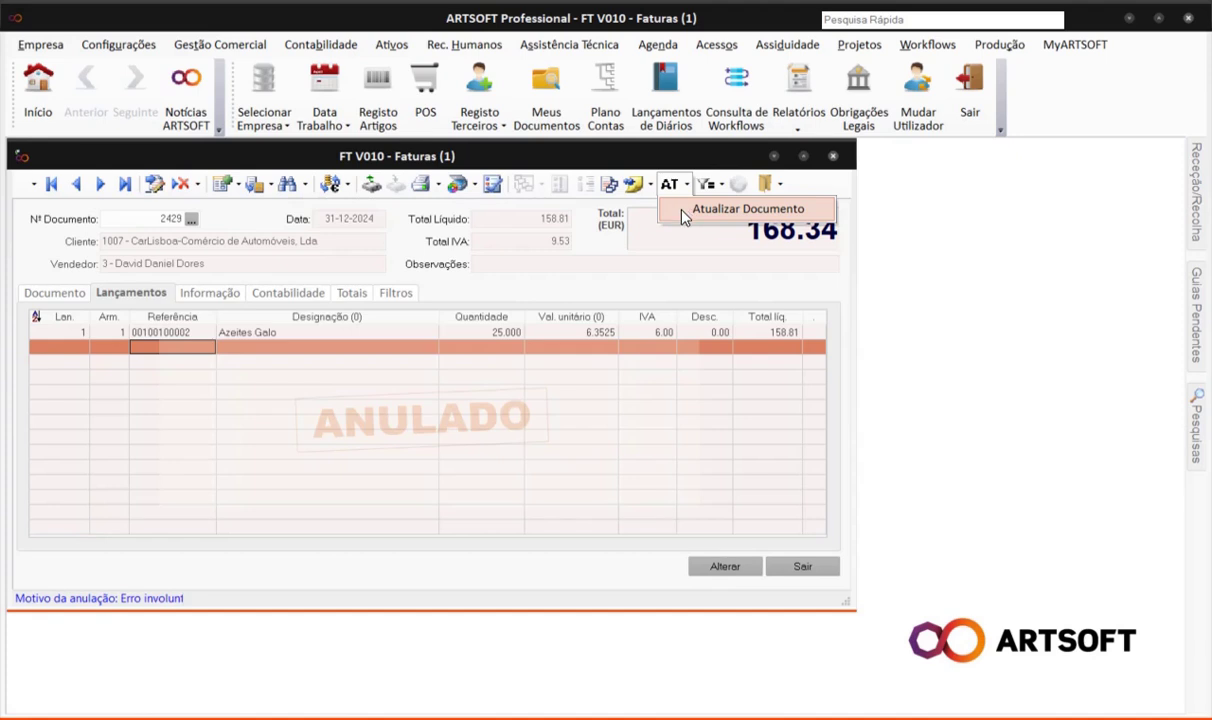
Update the voided V010 invoice at the Autoridade Tributária and close the invoice window
{"action": "left_click", "coordinate": [684, 212]}
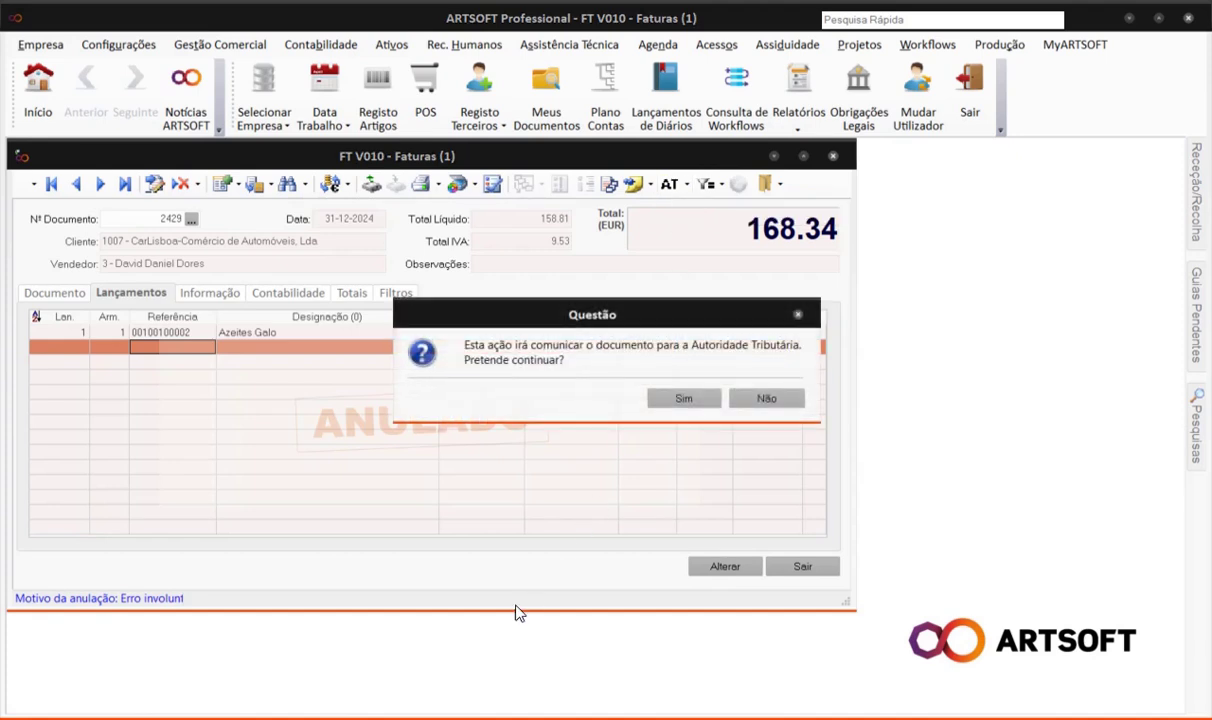
{"action": "left_click", "coordinate": [683, 399]}
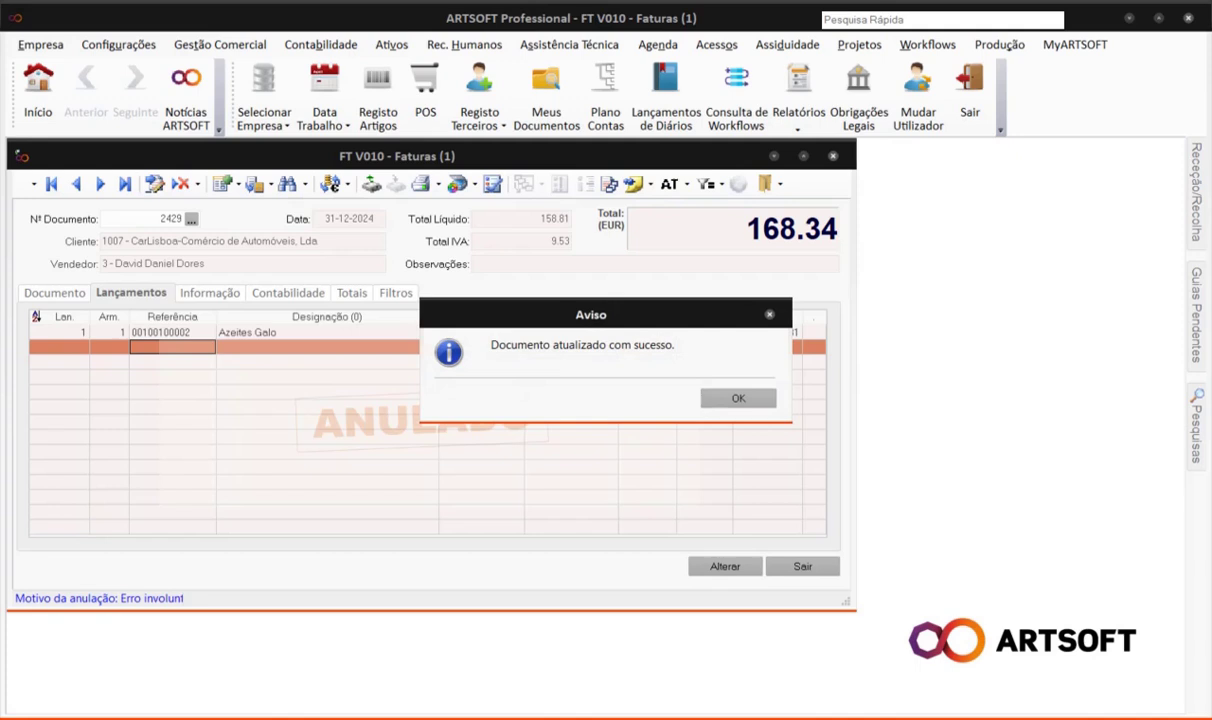
{"action": "left_click", "coordinate": [737, 398]}
{"action": "left_click", "coordinate": [800, 566]}
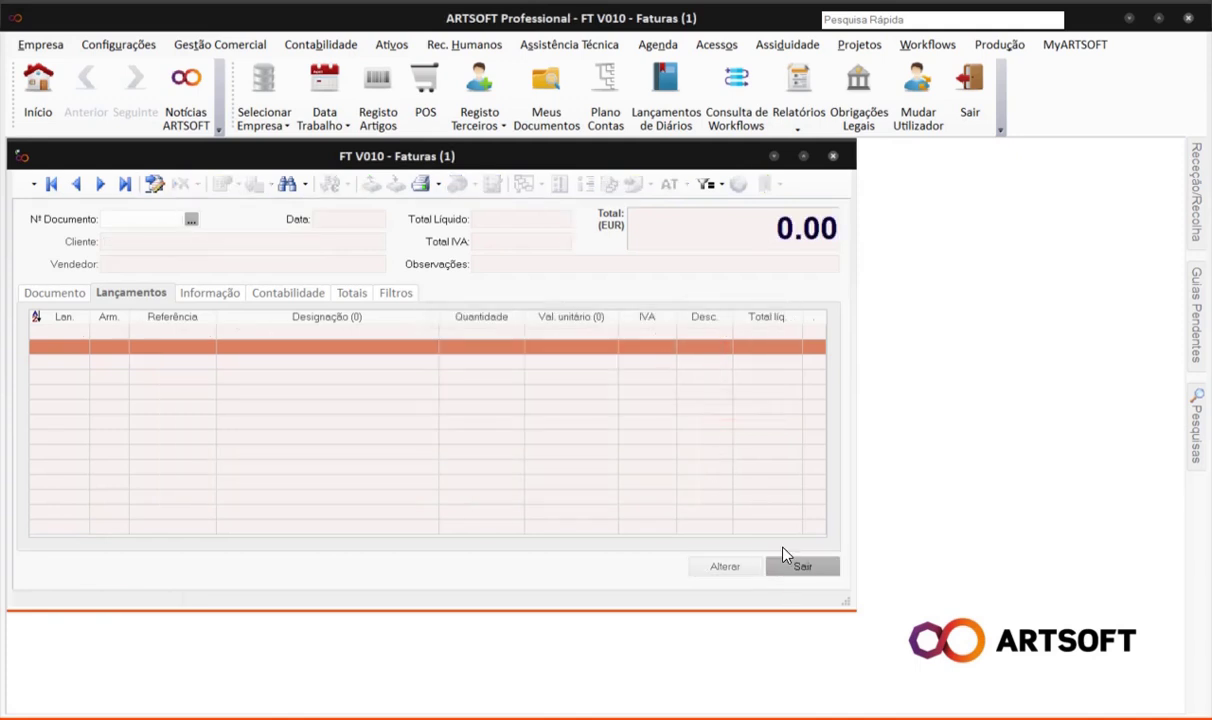
{"action": "left_click", "coordinate": [790, 566]}
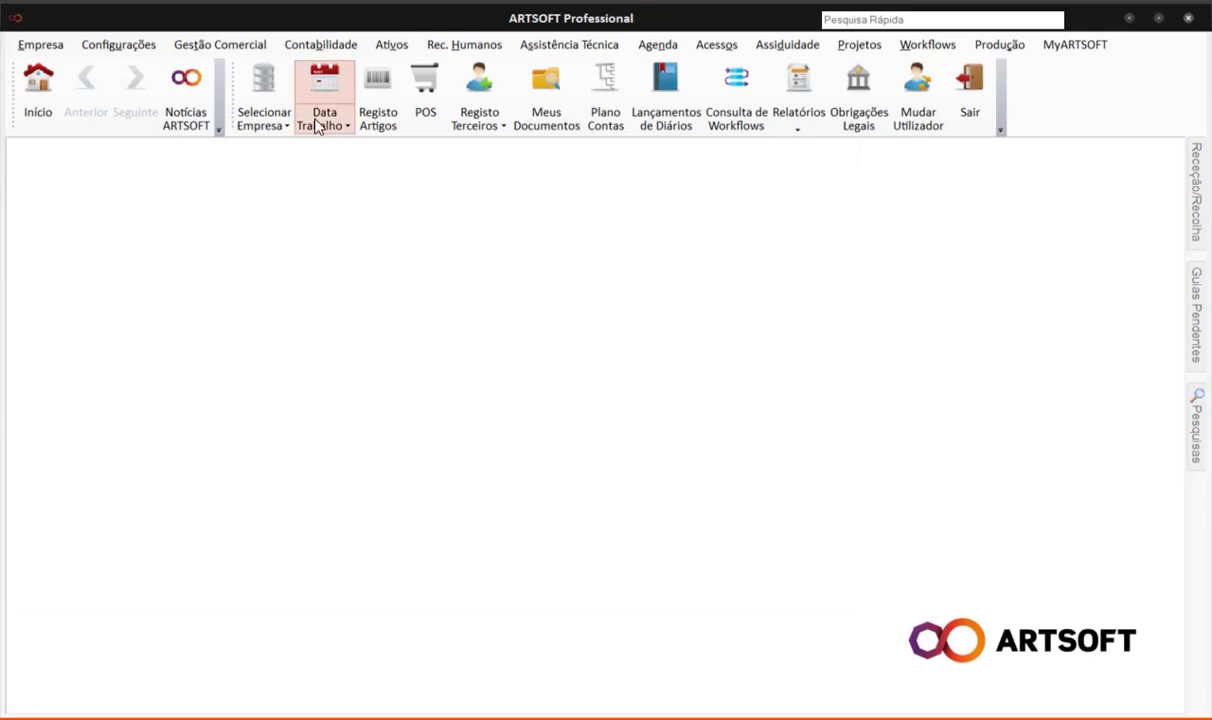
Communicate the pending V010 invoice for Auto Progresso de Bragança through the webservice document communication list, and close the list
{"action": "left_click", "coordinate": [241, 48]}
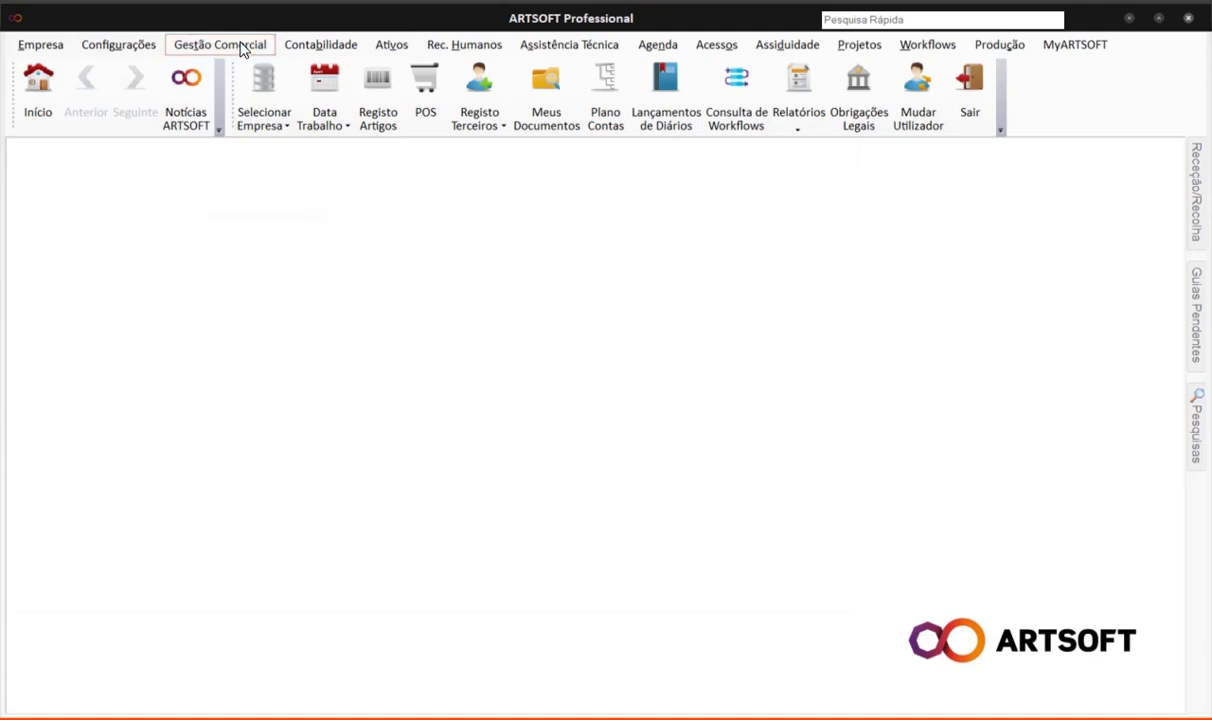
{"action": "mouse_move", "coordinate": [253, 117]}
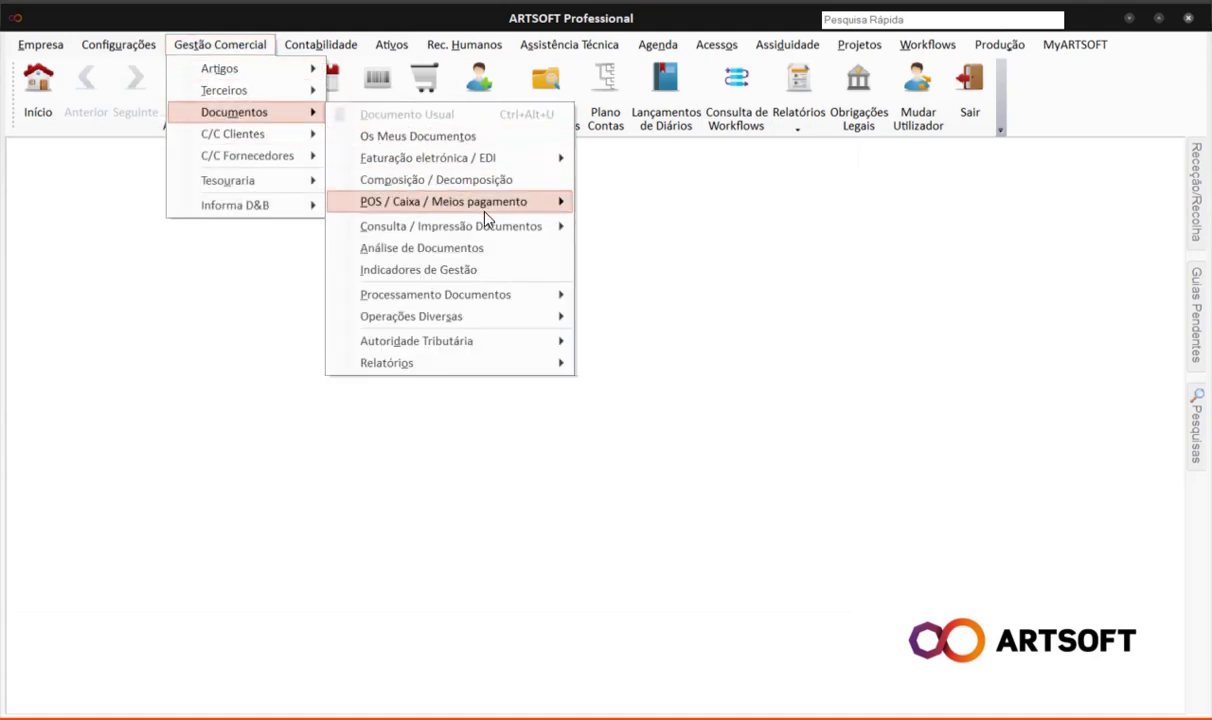
{"action": "mouse_move", "coordinate": [509, 355]}
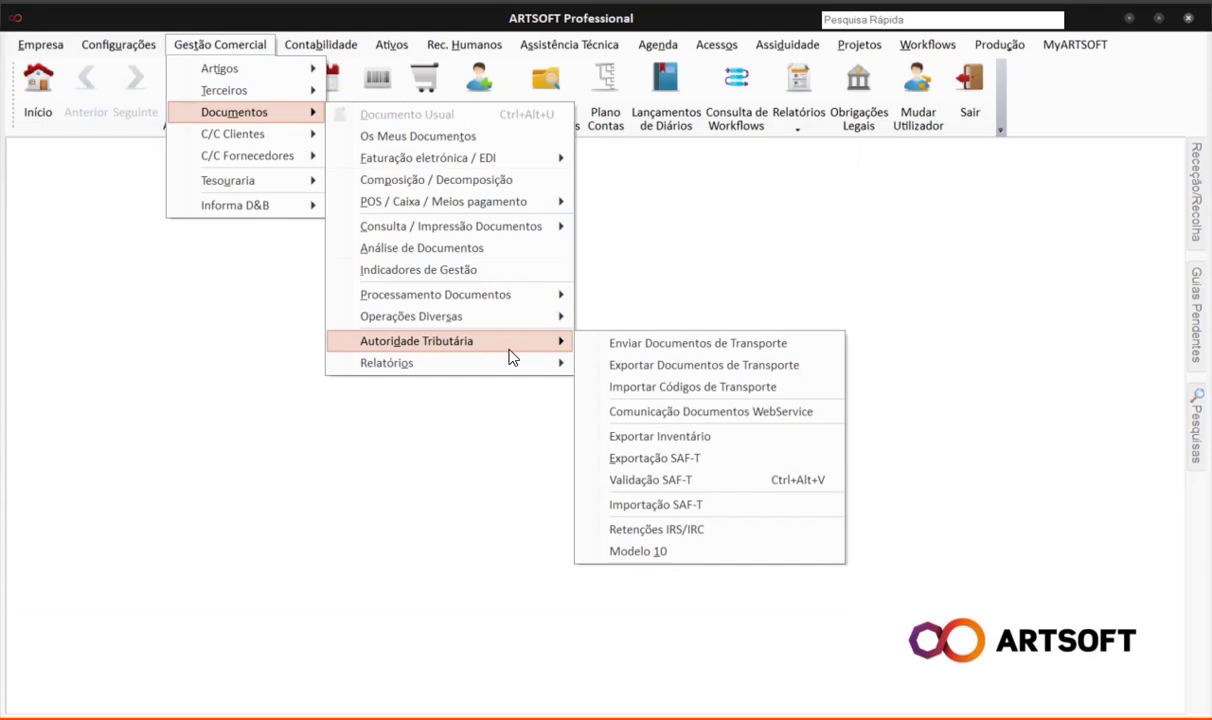
{"action": "left_click", "coordinate": [659, 413]}
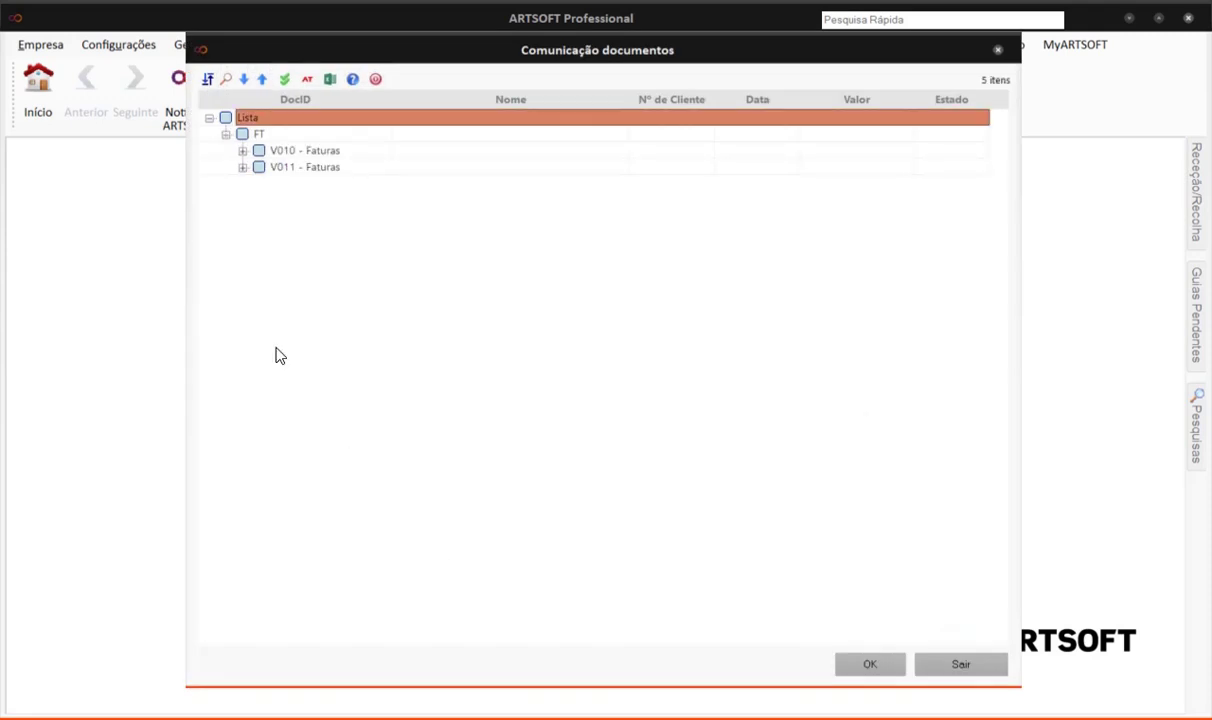
{"action": "left_click", "coordinate": [242, 150]}
{"action": "left_click", "coordinate": [275, 167]}
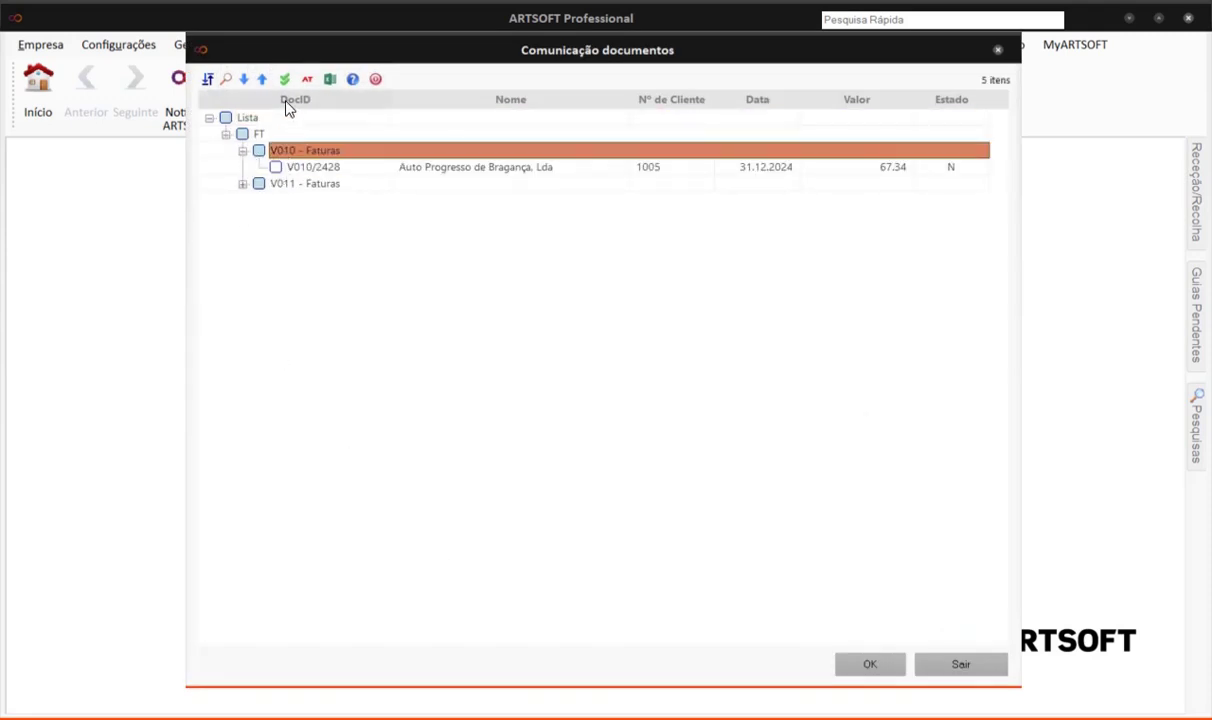
{"action": "left_click", "coordinate": [863, 672]}
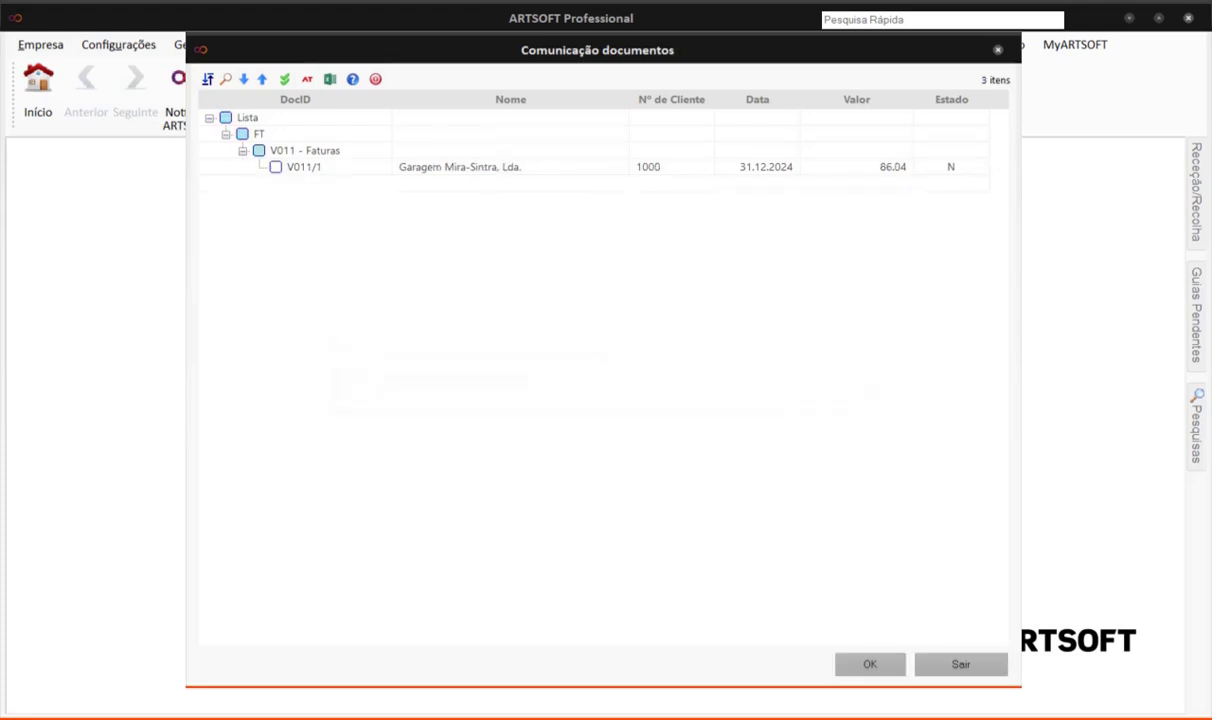
{"action": "left_click", "coordinate": [960, 672]}
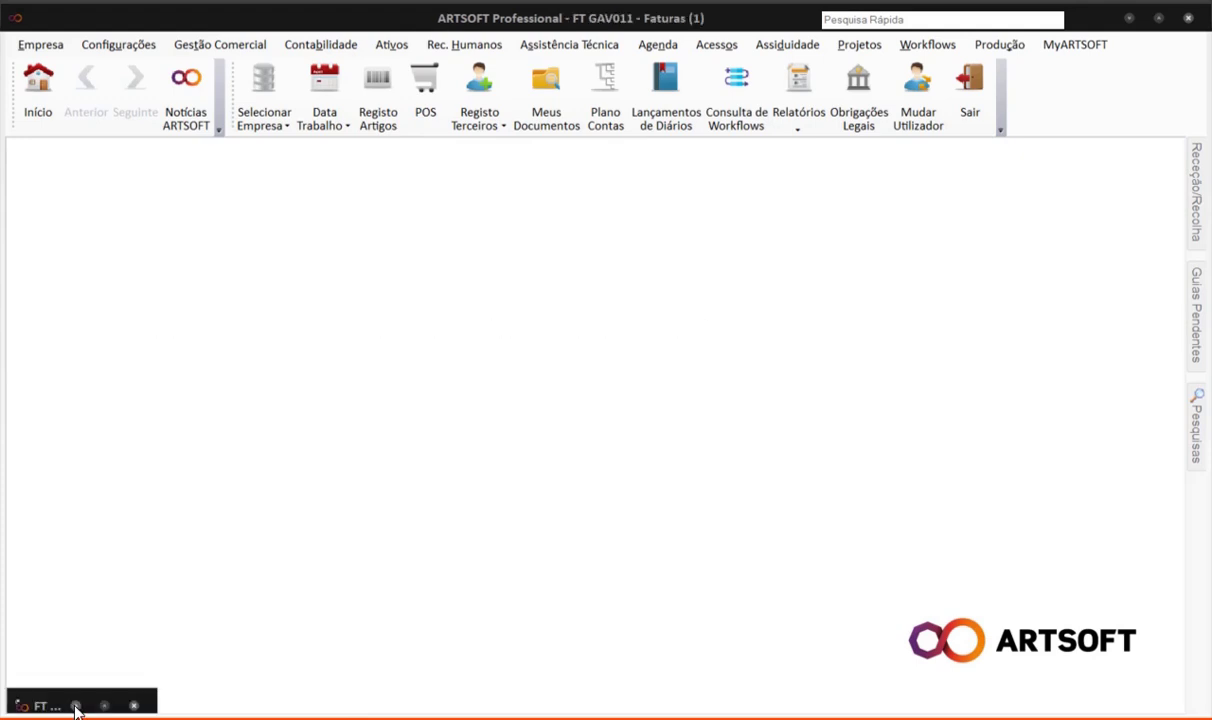
Restore the draft GAV011 invoice for the Prado Azul milk, sign it and close the invoice window
{"action": "left_click", "coordinate": [76, 708]}
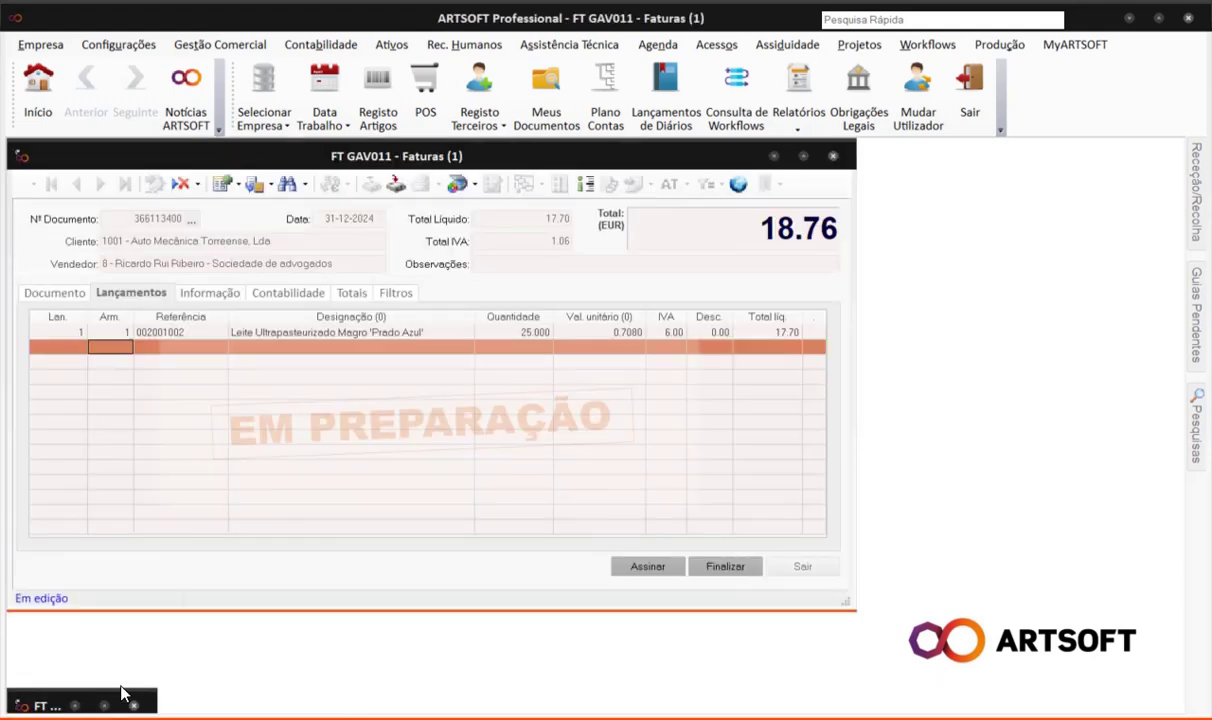
{"action": "left_click", "coordinate": [645, 566]}
{"action": "left_click", "coordinate": [652, 400]}
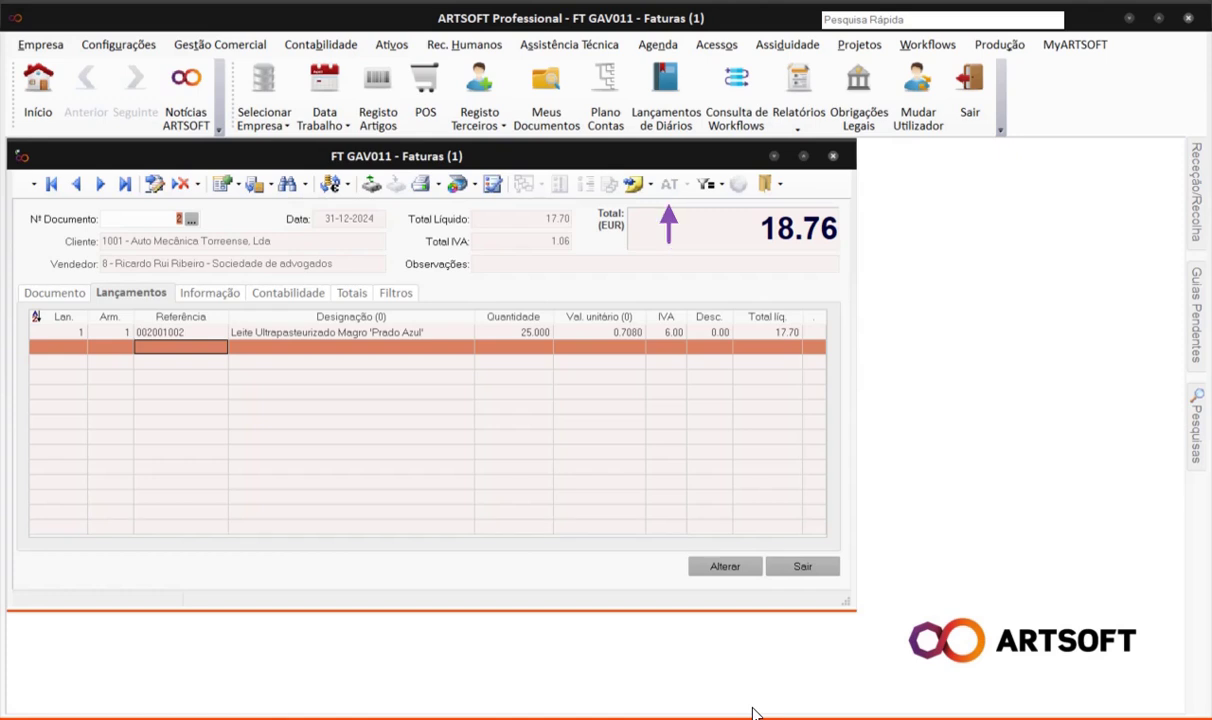
{"action": "left_click", "coordinate": [803, 568]}
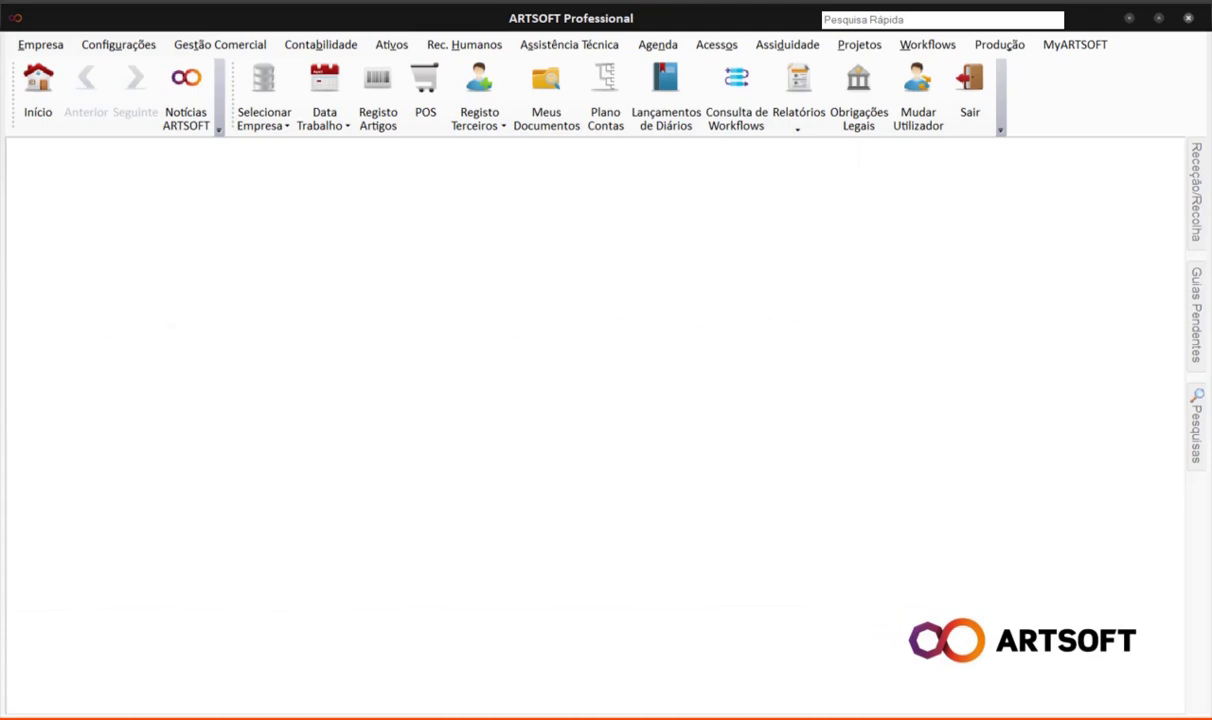
Set up a sales documents export with version 1.04_01 (Portaria n.º 302/2016), month Novembro and the conference file enabled
{"action": "left_click", "coordinate": [226, 46]}
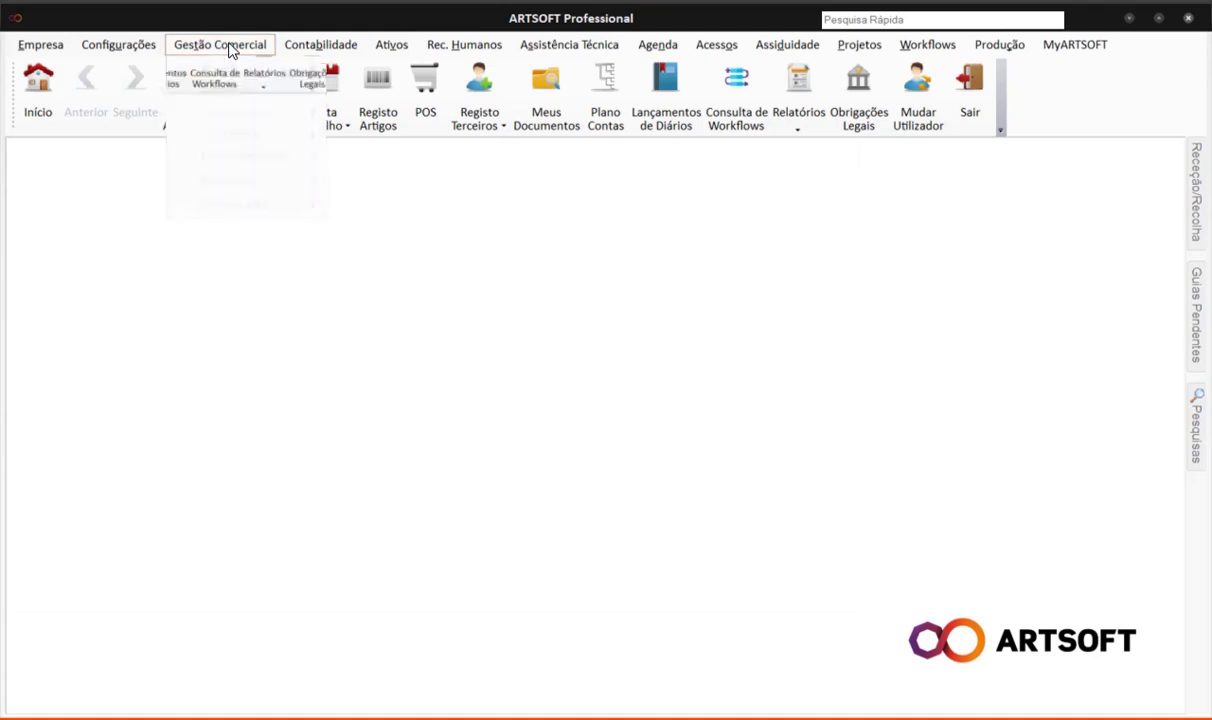
{"action": "mouse_move", "coordinate": [246, 113]}
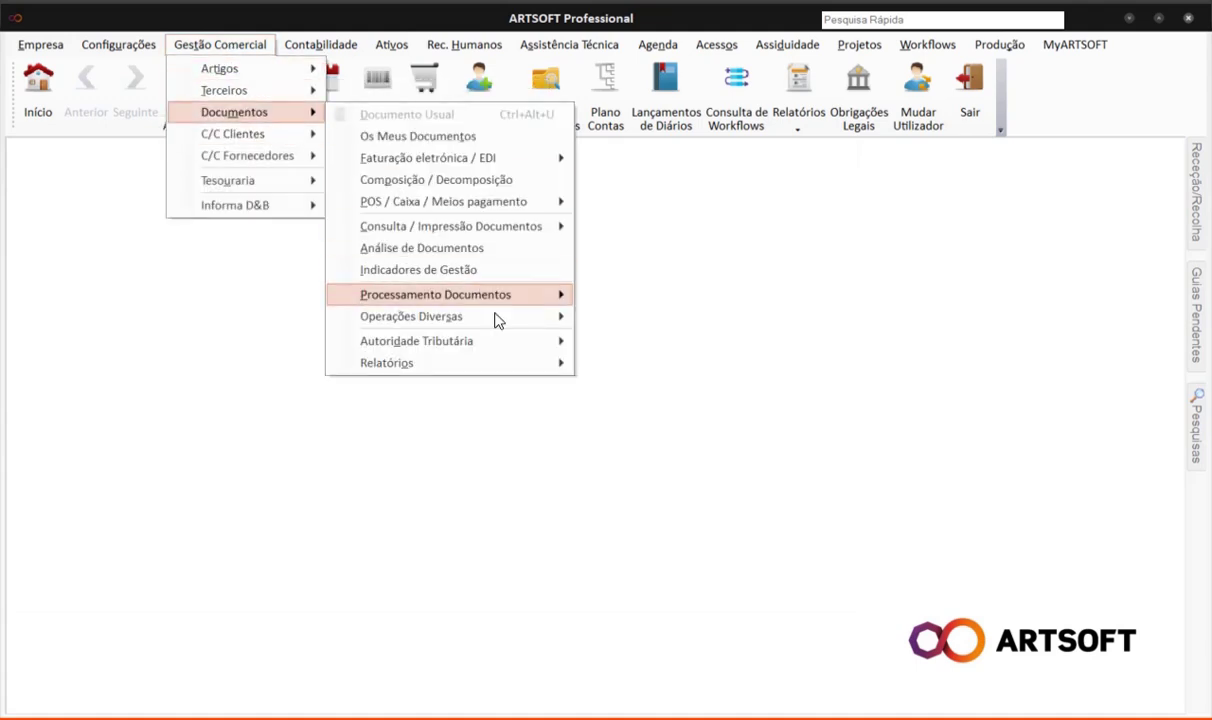
{"action": "mouse_move", "coordinate": [515, 346]}
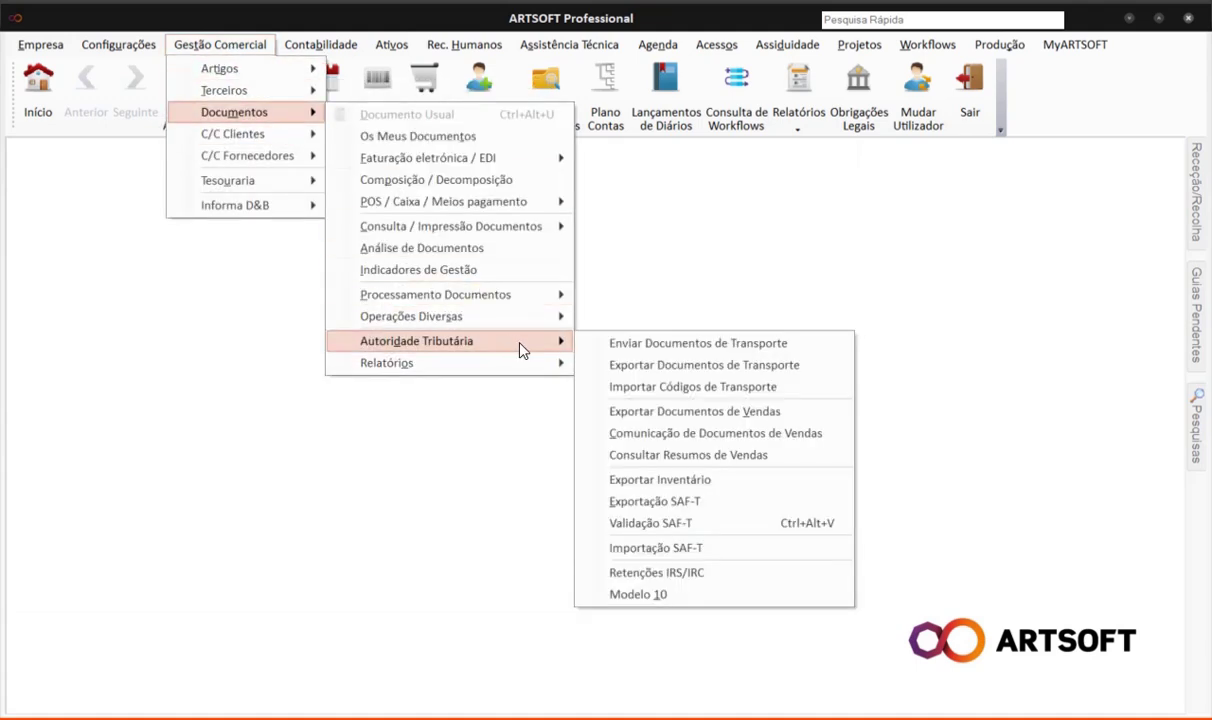
{"action": "left_click", "coordinate": [652, 414]}
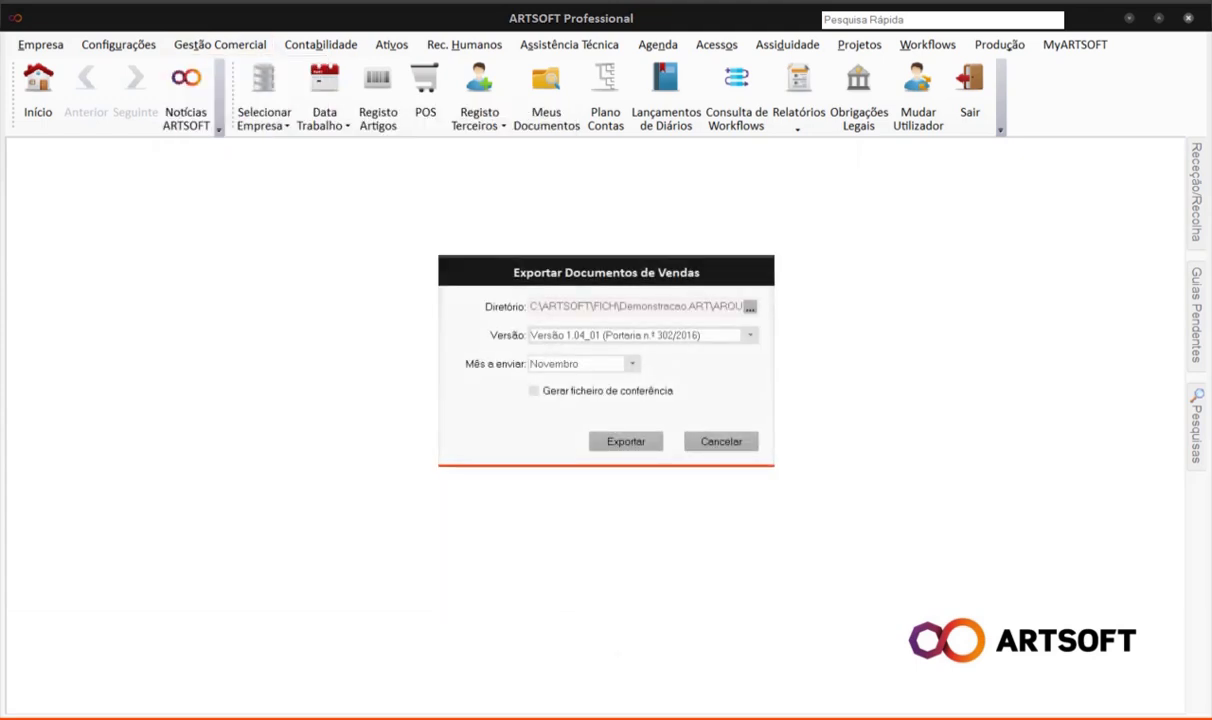
{"action": "left_click", "coordinate": [757, 340]}
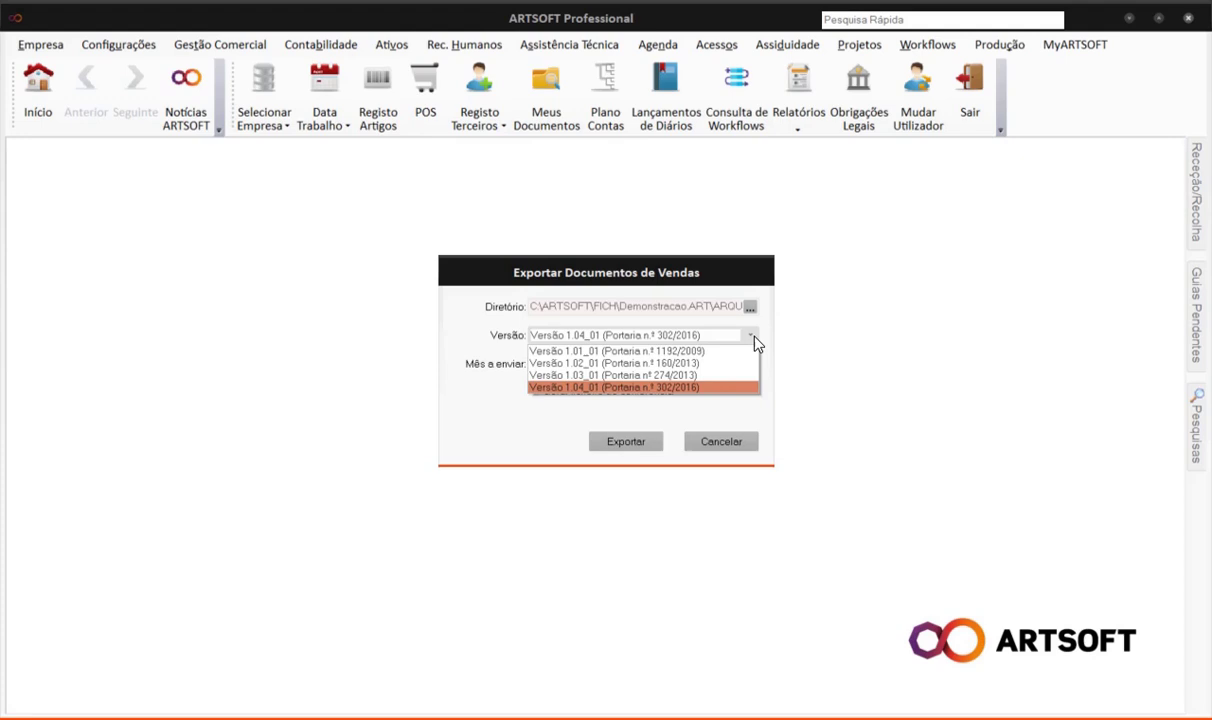
{"action": "left_click", "coordinate": [739, 389]}
{"action": "left_click", "coordinate": [630, 366]}
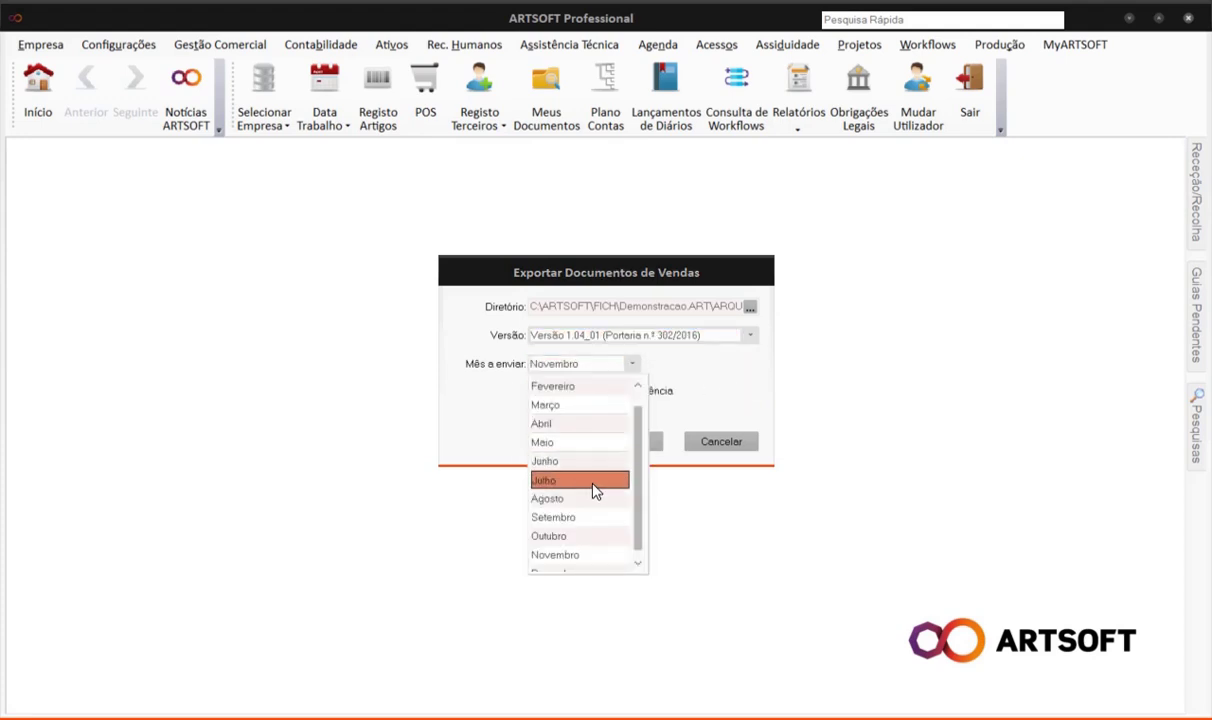
{"action": "left_click", "coordinate": [560, 552]}
{"action": "left_click", "coordinate": [538, 393]}
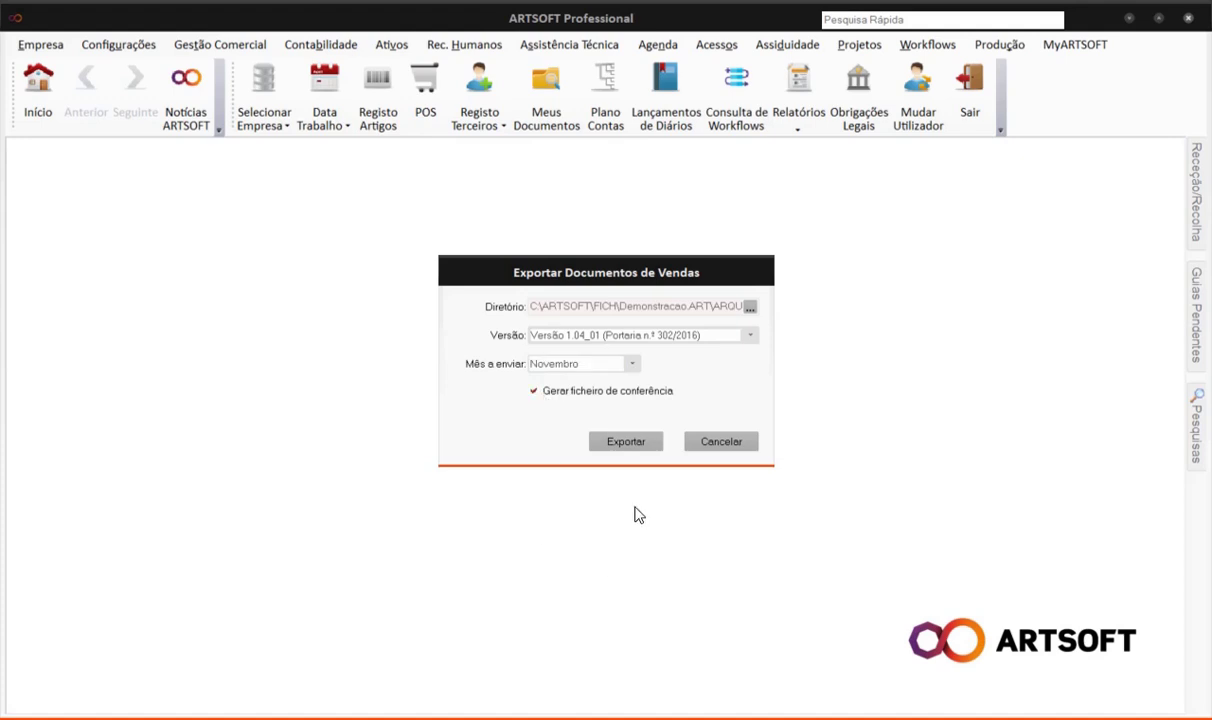
Export the November sales file and send it directly to the Autoridade Tributária
{"action": "left_click", "coordinate": [626, 442]}
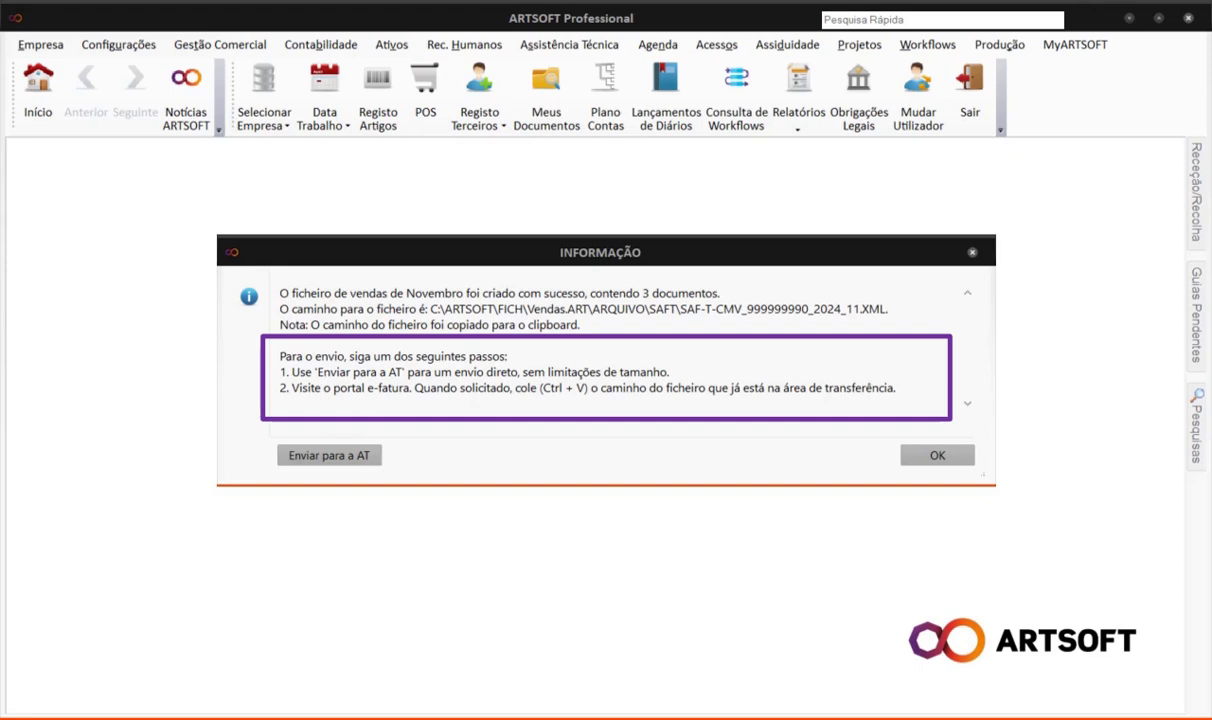
{"action": "left_click", "coordinate": [354, 458]}
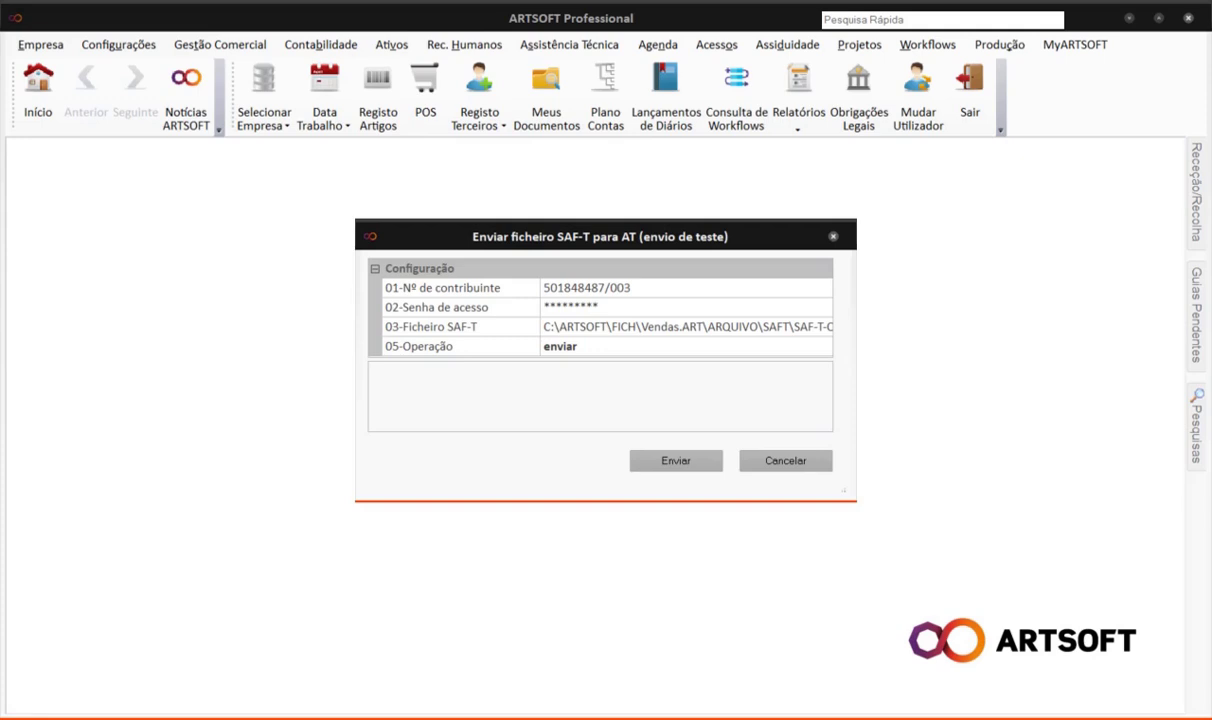
{"action": "left_click", "coordinate": [676, 460]}
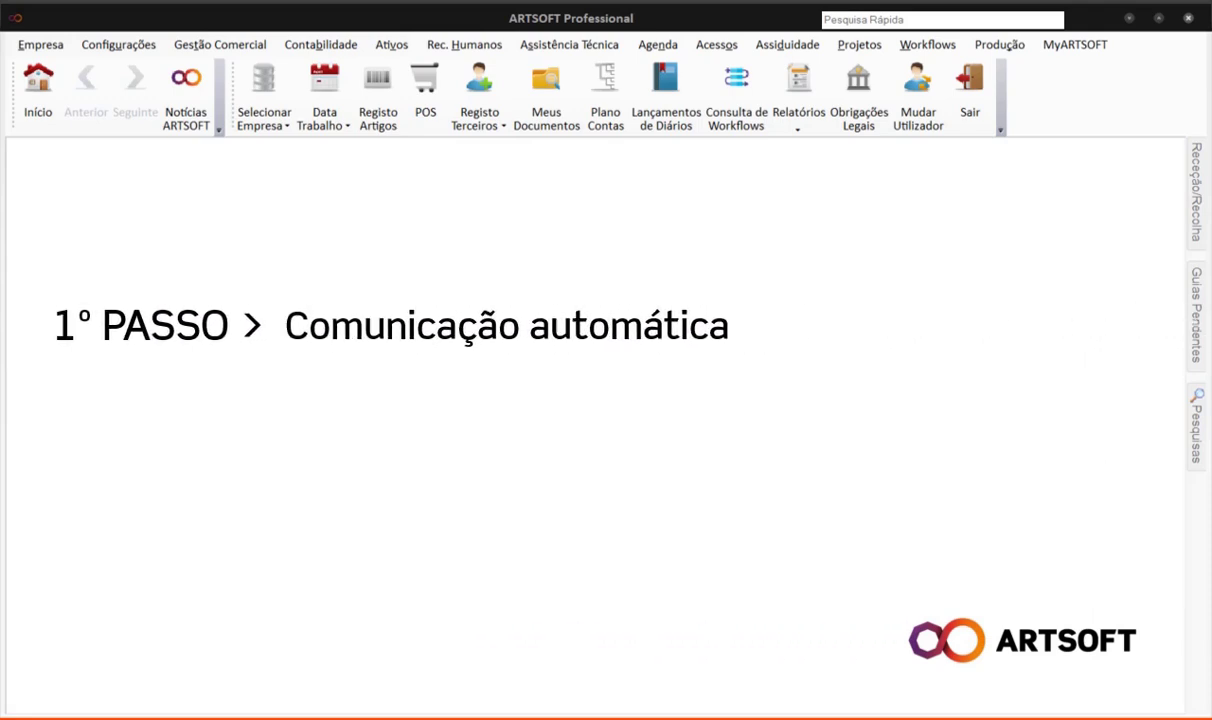
Start a Comunicação de Documentos de Vendas and choose the first November 2024 multidocumento SAF-T-CMV file in the SAFT folder
{"action": "left_click", "coordinate": [247, 46]}
{"action": "mouse_move", "coordinate": [258, 113]}
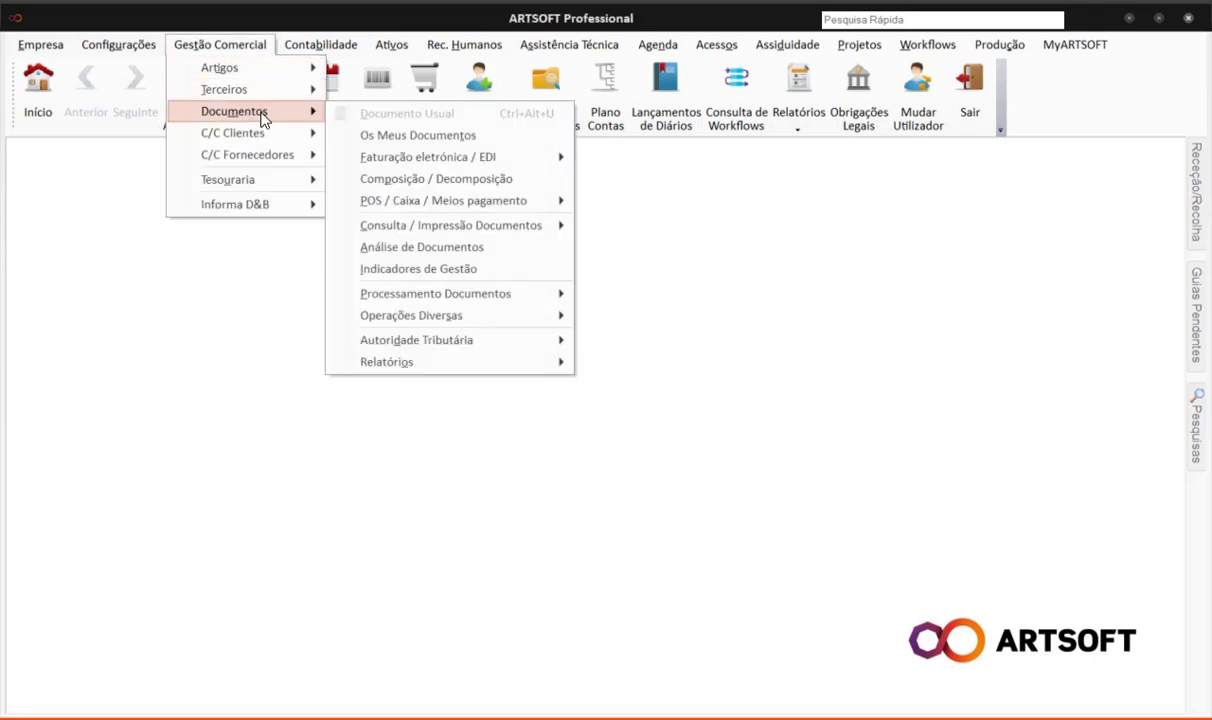
{"action": "mouse_move", "coordinate": [525, 341]}
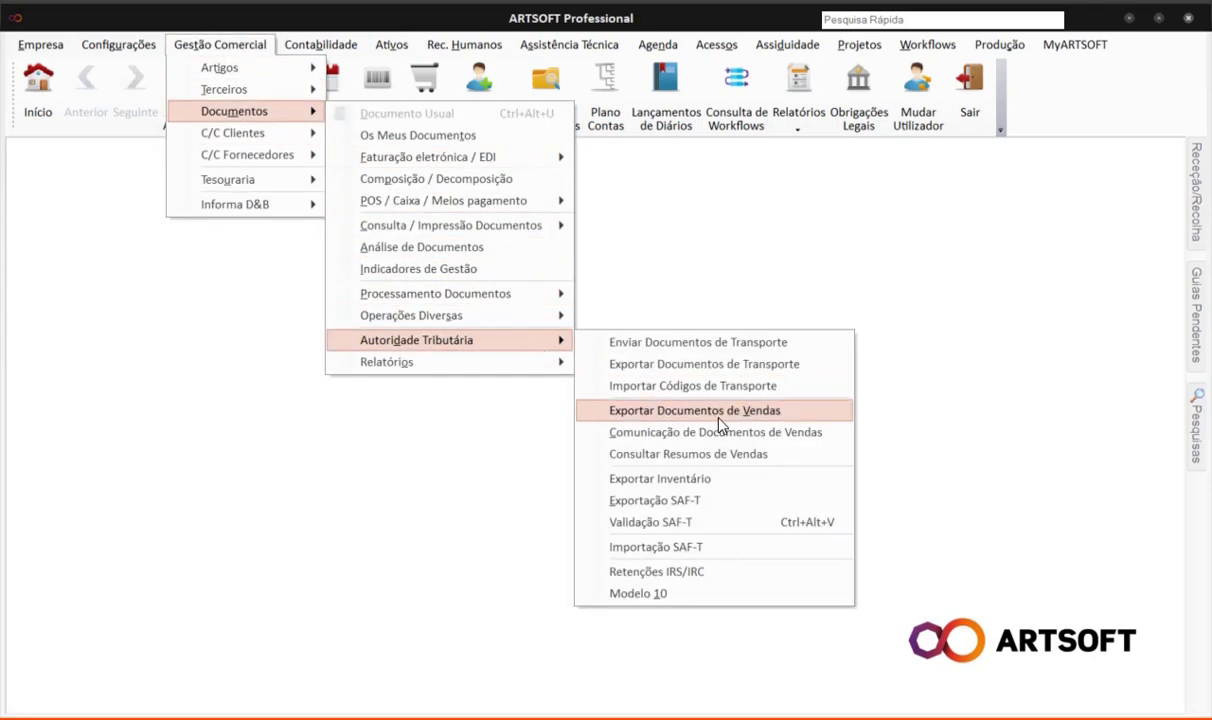
{"action": "left_click", "coordinate": [735, 441]}
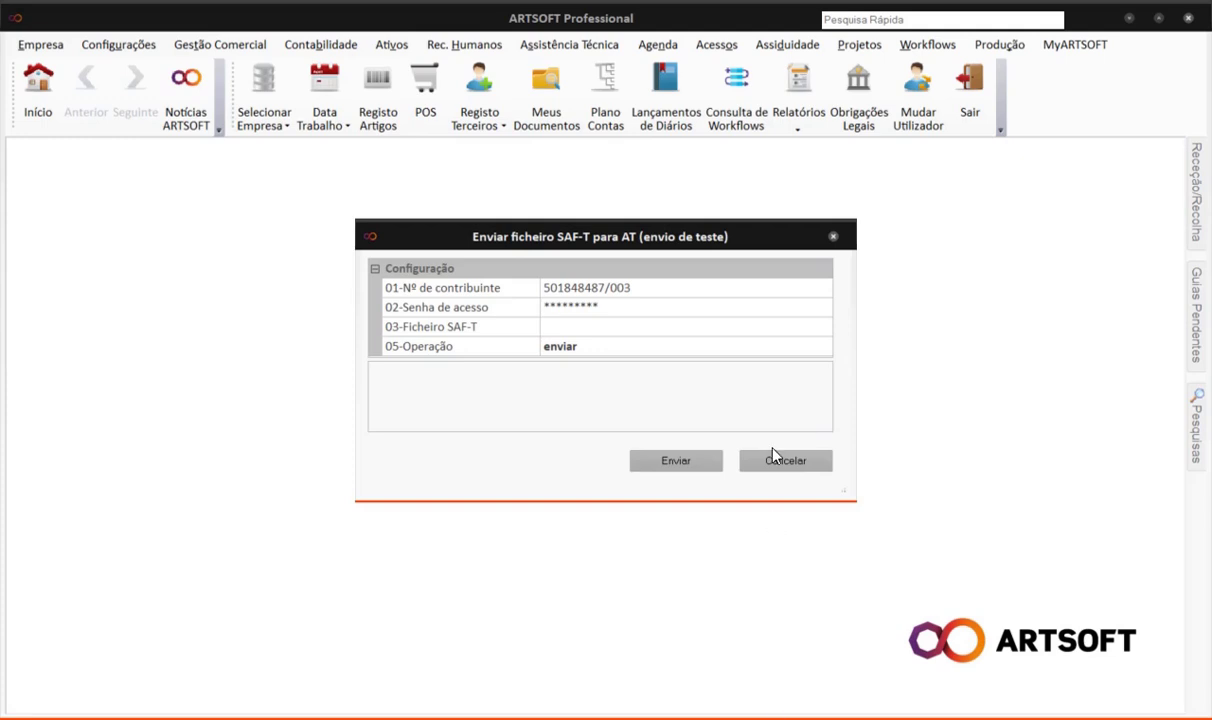
{"action": "left_click", "coordinate": [815, 329]}
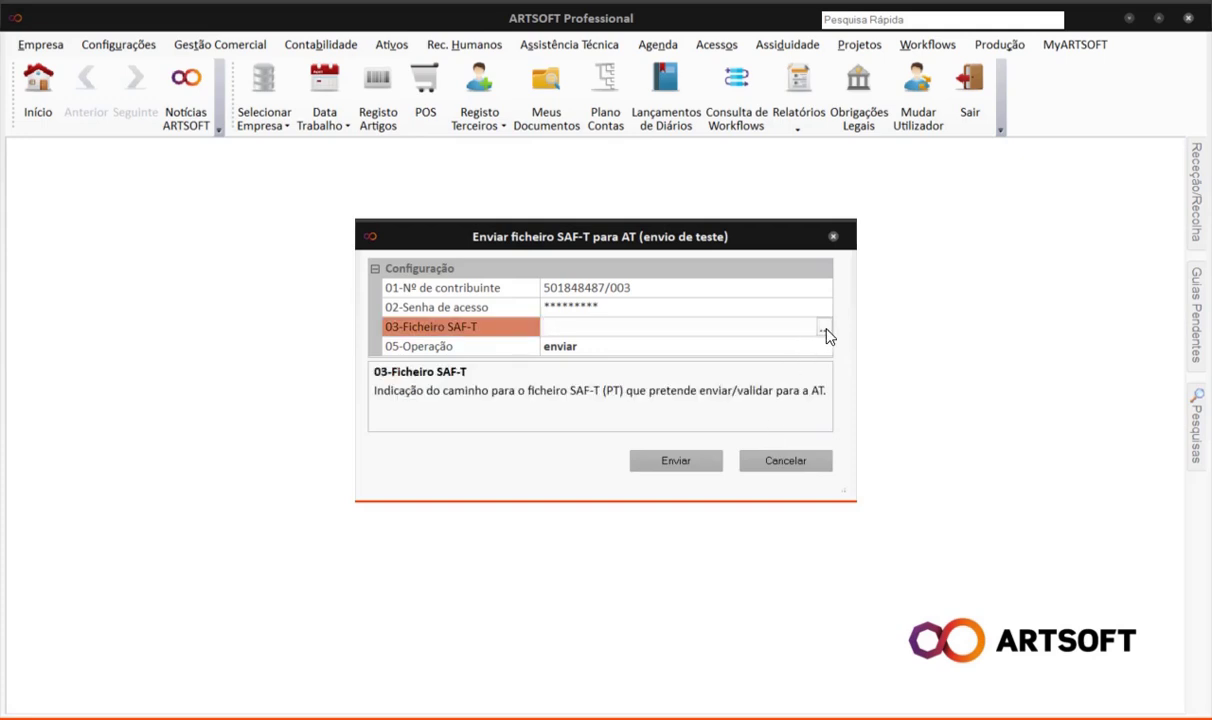
{"action": "left_click", "coordinate": [824, 331]}
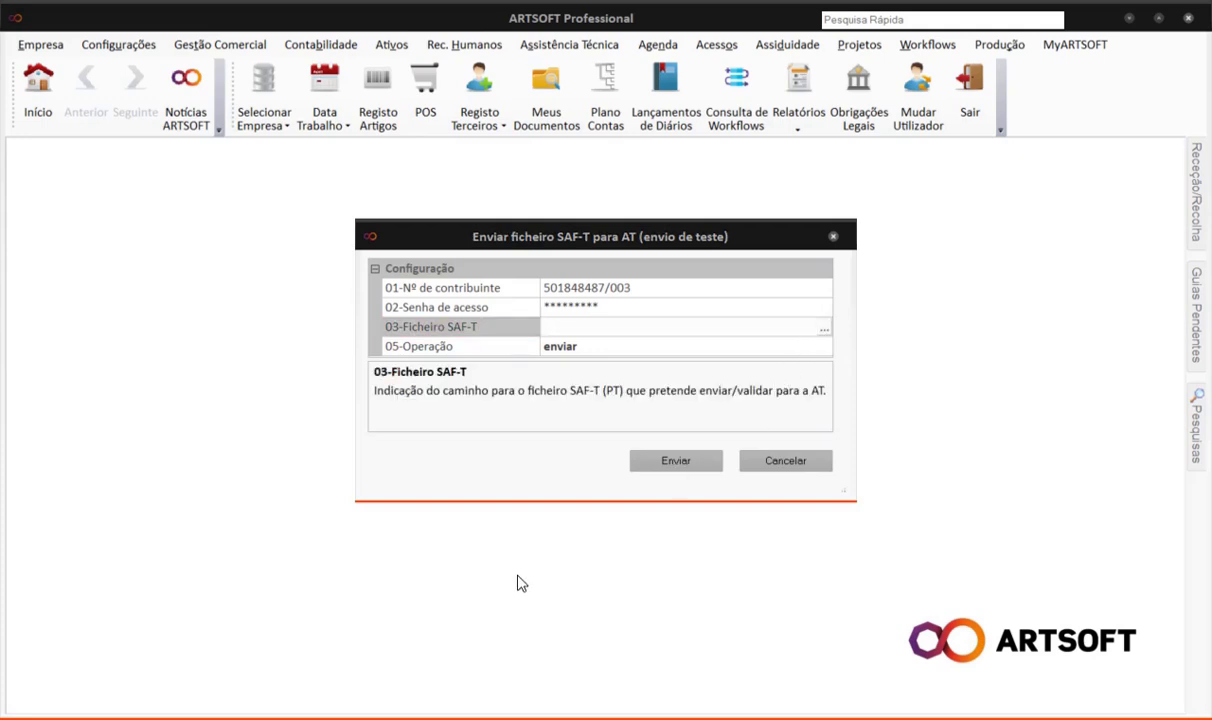
{"action": "left_click", "coordinate": [530, 386]}
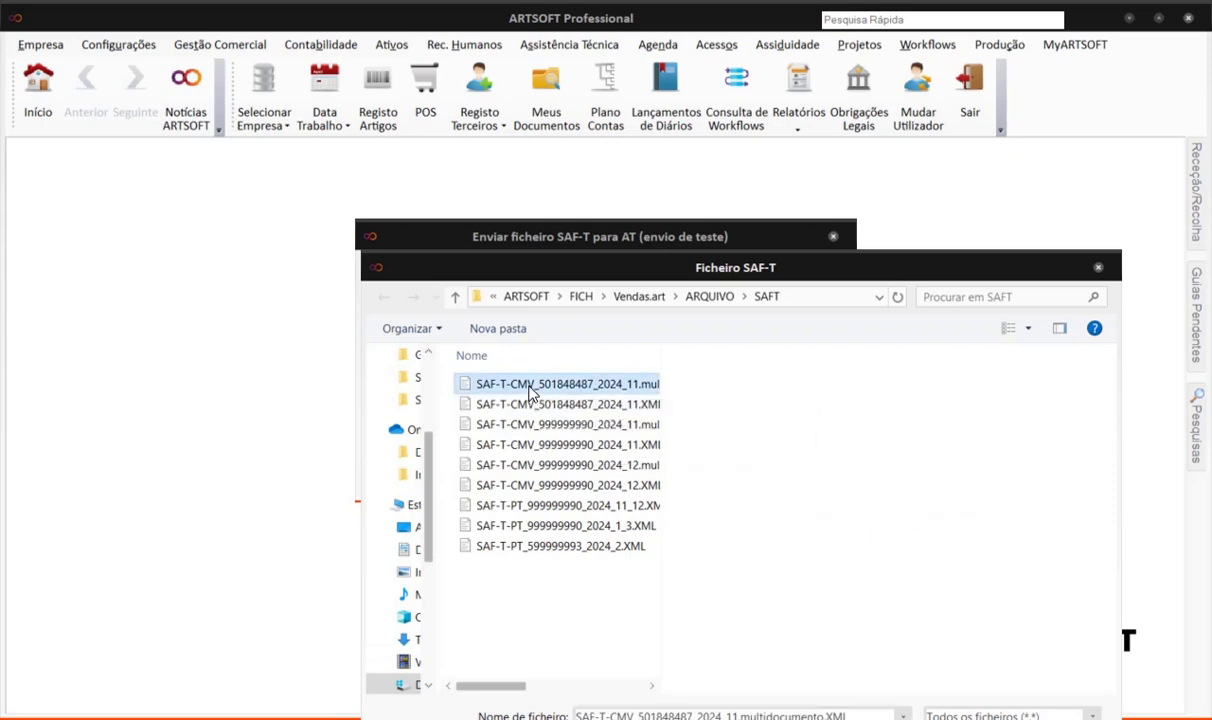
{"action": "double_click", "coordinate": [530, 386]}
Set the operation to 'enviar', send the chosen SAF-T file to the Autoridade Tributária and close the result message
{"action": "left_click", "coordinate": [628, 350]}
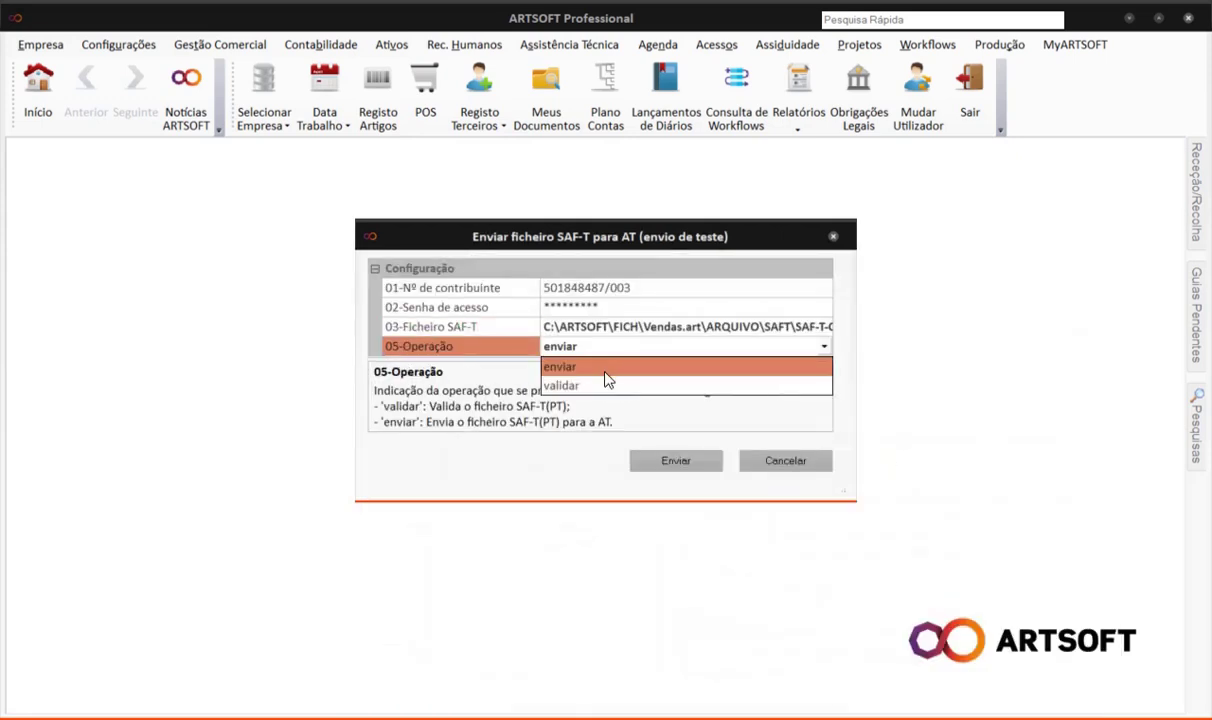
{"action": "left_click", "coordinate": [603, 381]}
{"action": "left_click", "coordinate": [698, 350]}
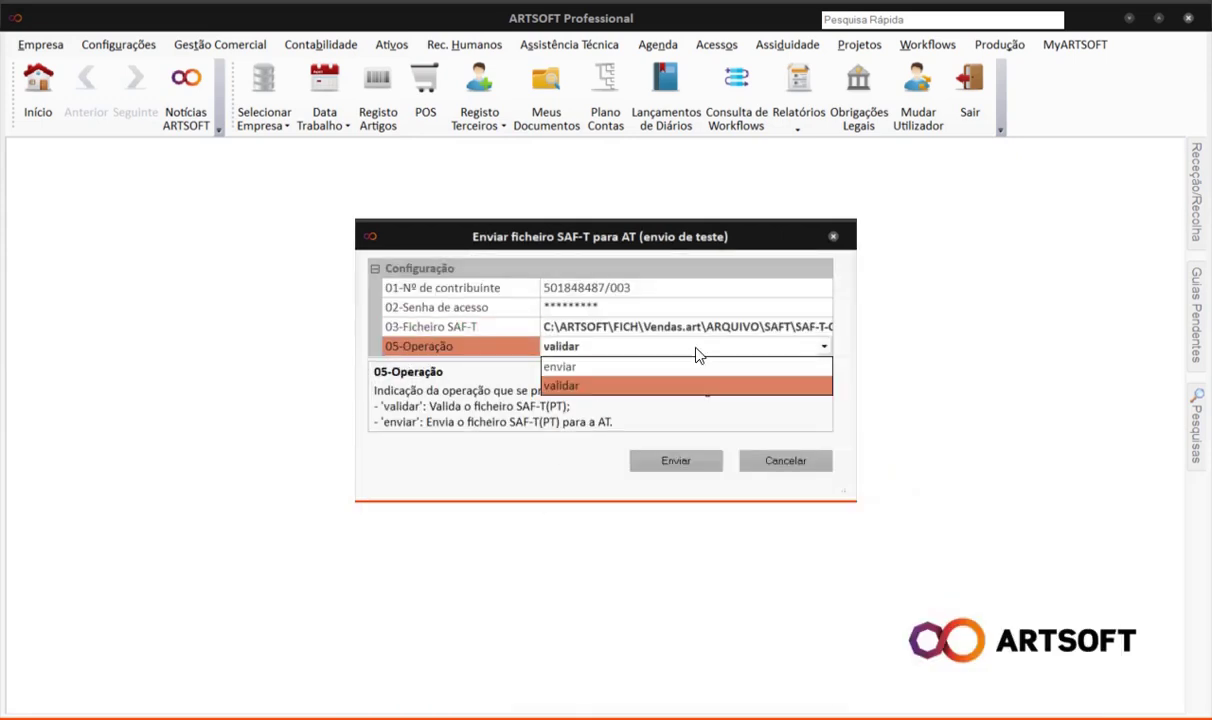
{"action": "left_click", "coordinate": [672, 362]}
{"action": "left_click", "coordinate": [684, 468]}
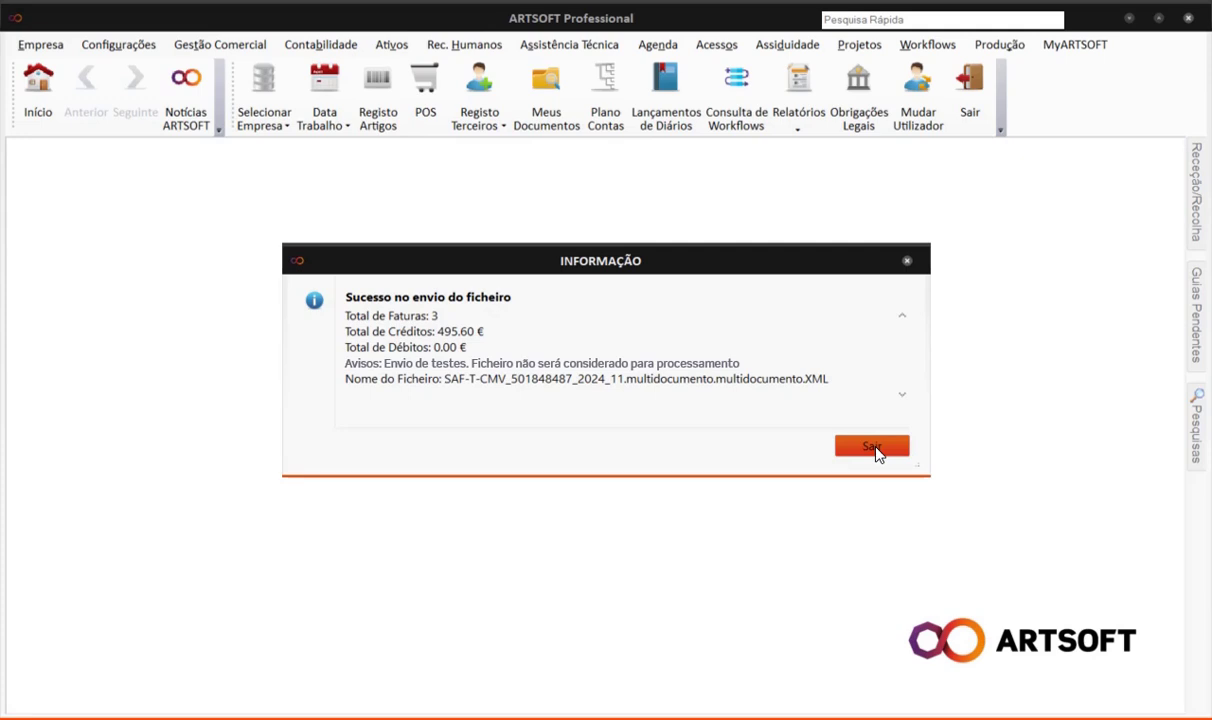
{"action": "left_click", "coordinate": [876, 452]}
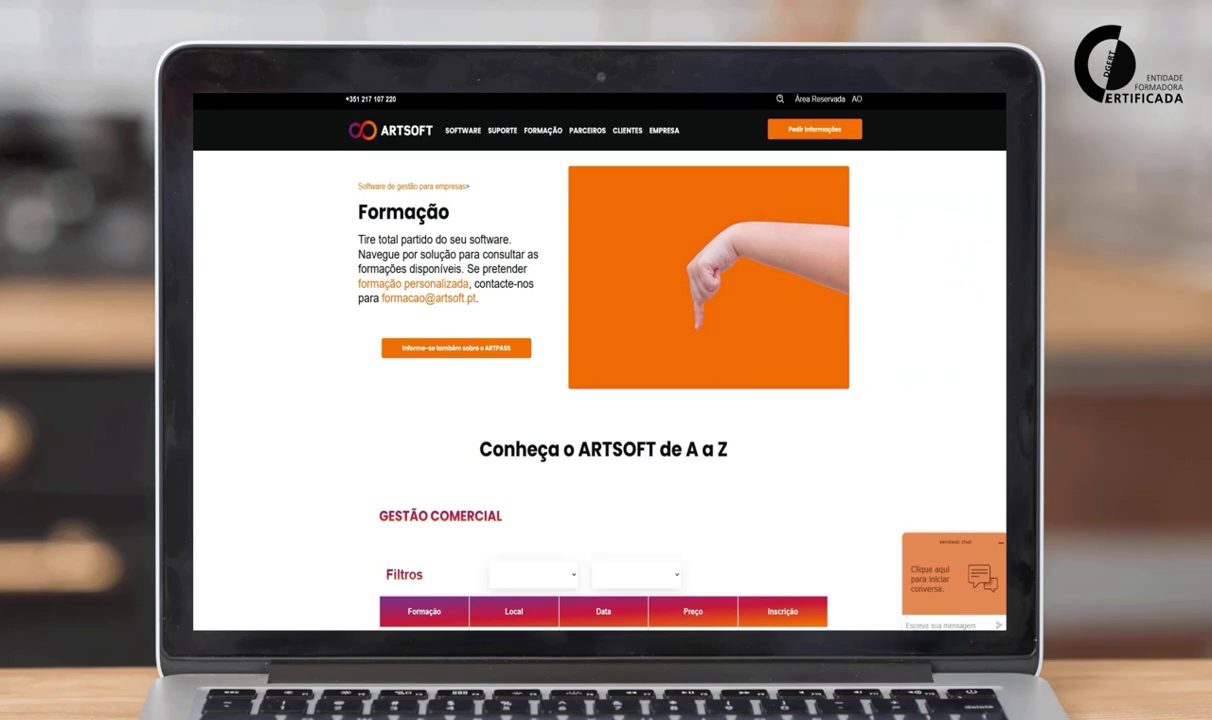
{"action": "scroll", "coordinate": [877, 408], "scroll_direction": "down", "scroll_amount": 10}
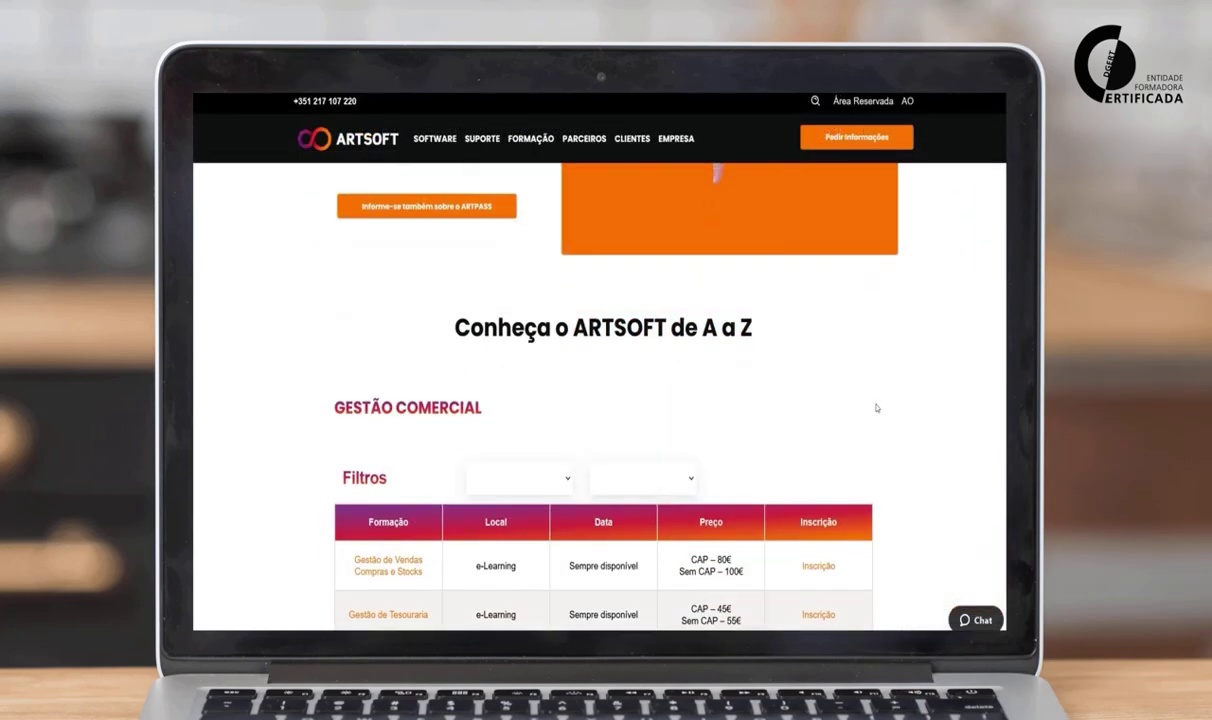
{"action": "scroll", "coordinate": [877, 408], "scroll_direction": "down", "scroll_amount": 5}
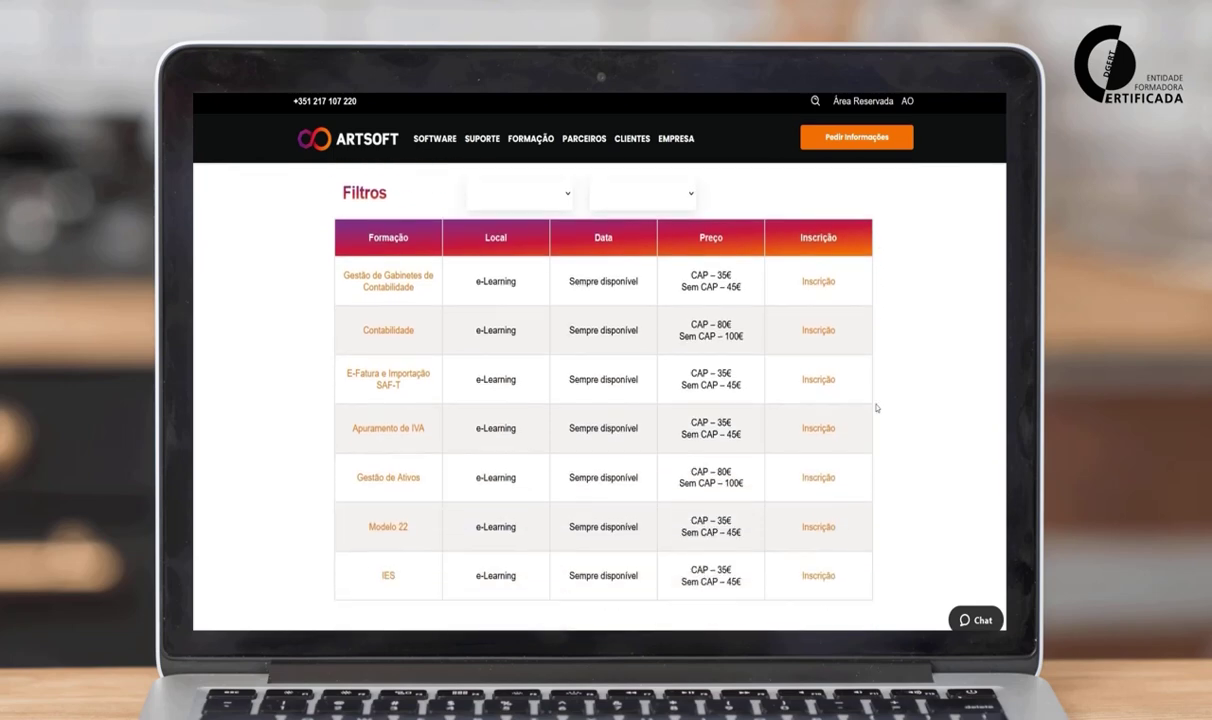
{"action": "scroll", "coordinate": [877, 408], "scroll_direction": "down", "scroll_amount": 12}
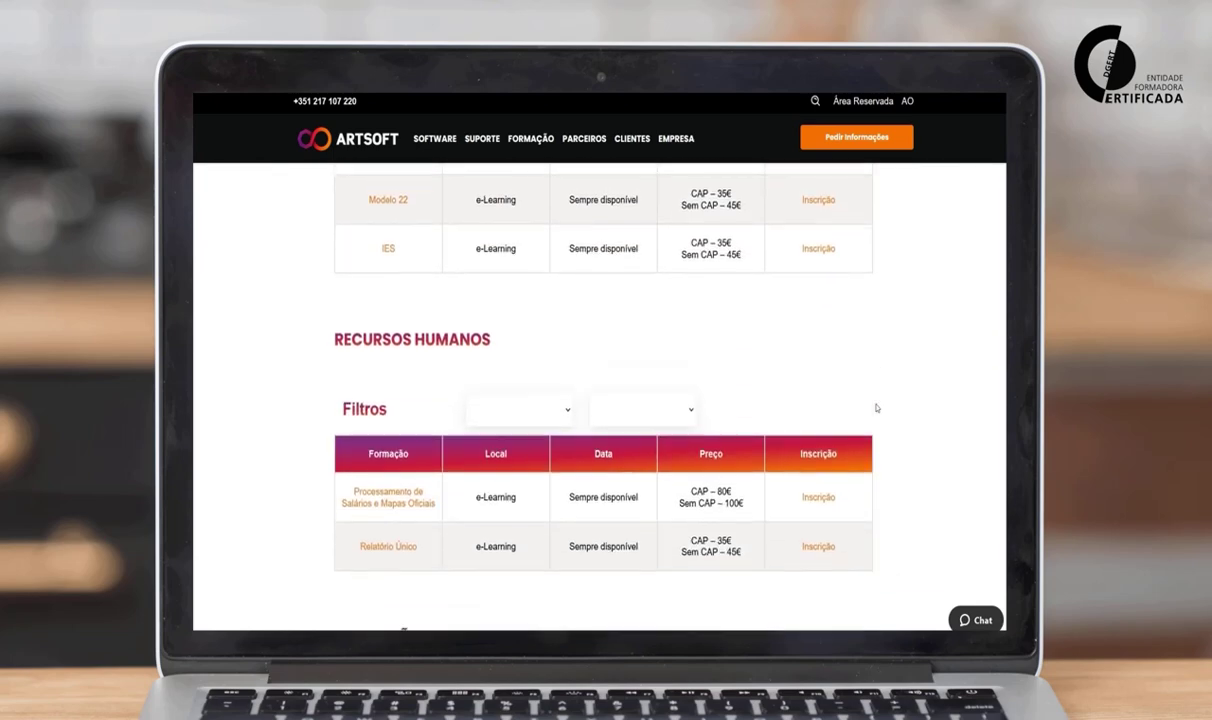
{"action": "scroll", "coordinate": [877, 408], "scroll_direction": "down", "scroll_amount": 3}
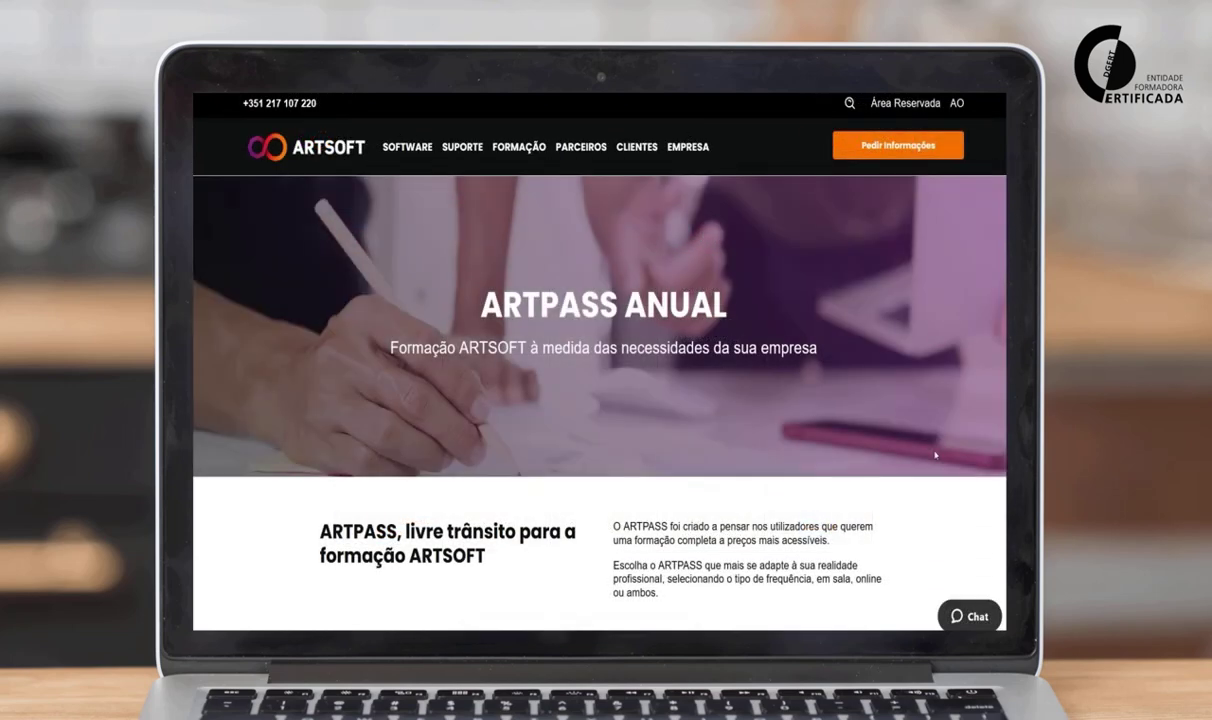
{"action": "scroll", "coordinate": [934, 457], "scroll_direction": "down", "scroll_amount": 3}
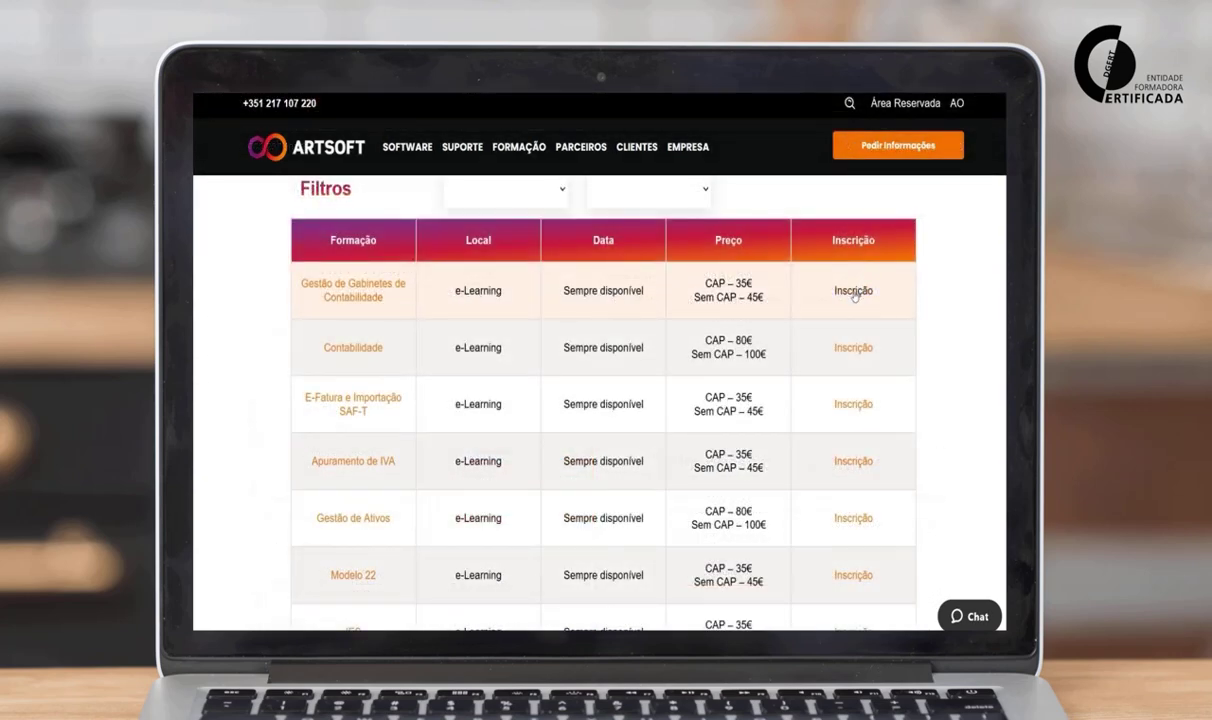
{"action": "left_click", "coordinate": [852, 290]}
{"action": "scroll", "coordinate": [848, 301], "scroll_direction": "down", "scroll_amount": 3}
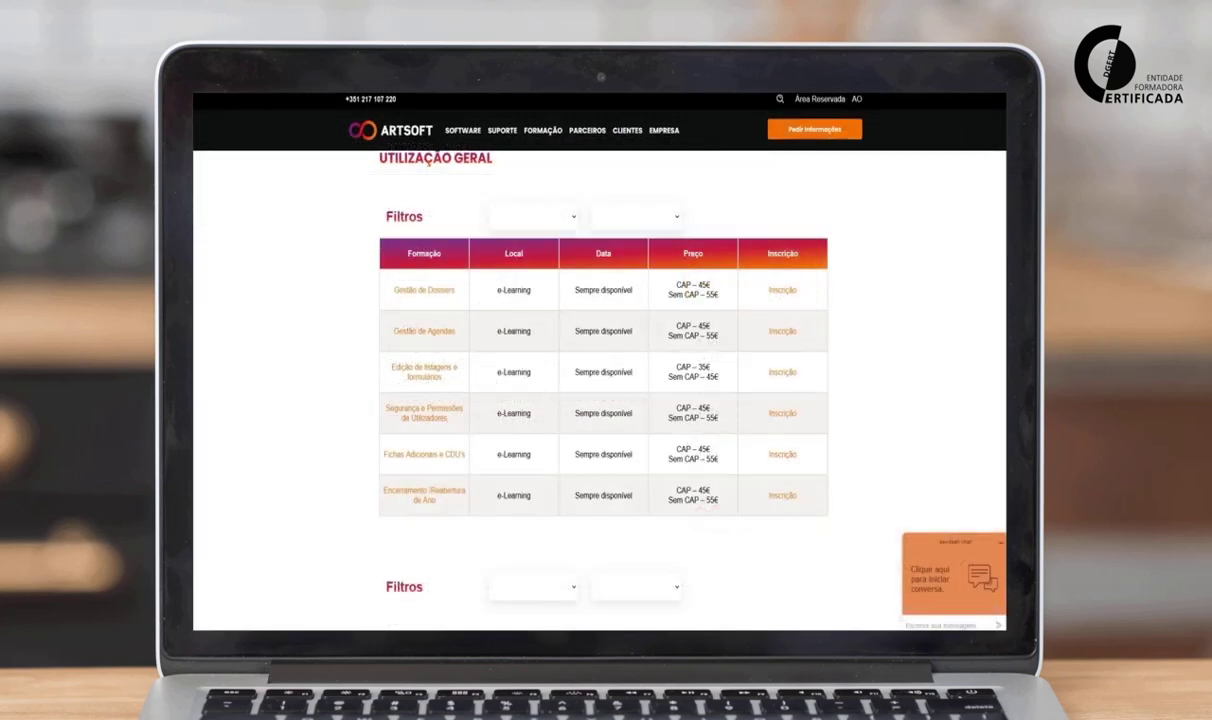
{"action": "scroll", "coordinate": [600, 400], "scroll_direction": "down", "scroll_amount": 5}
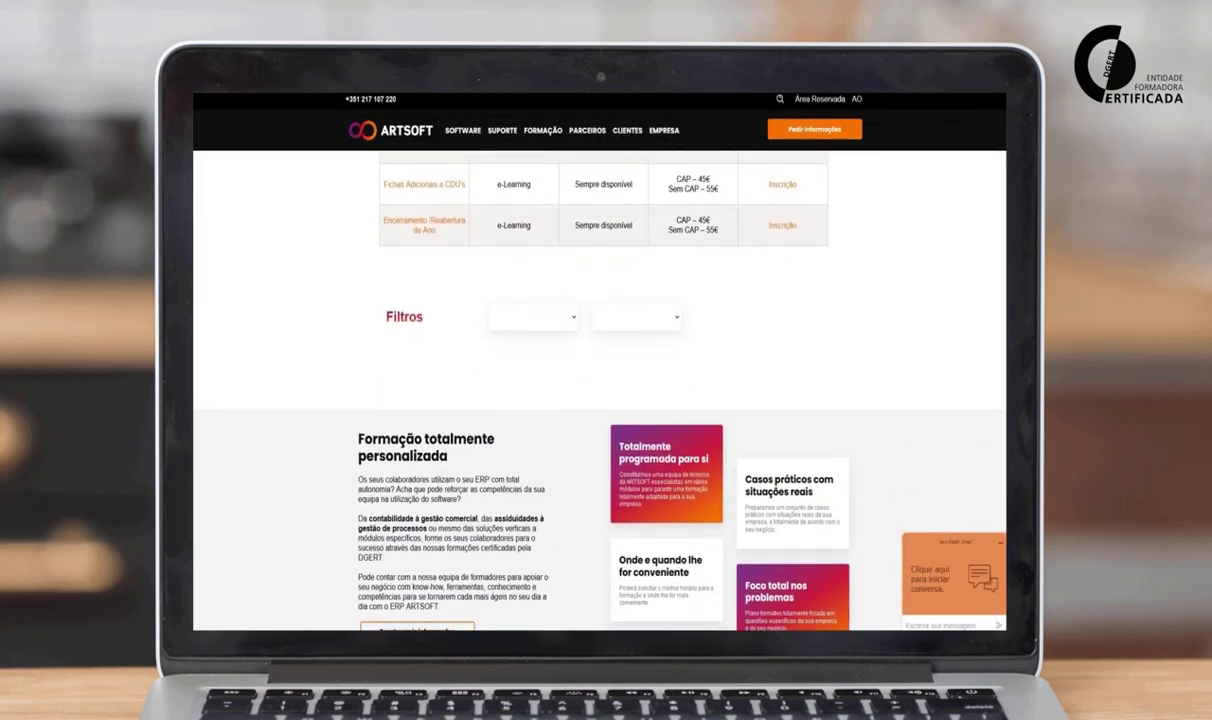